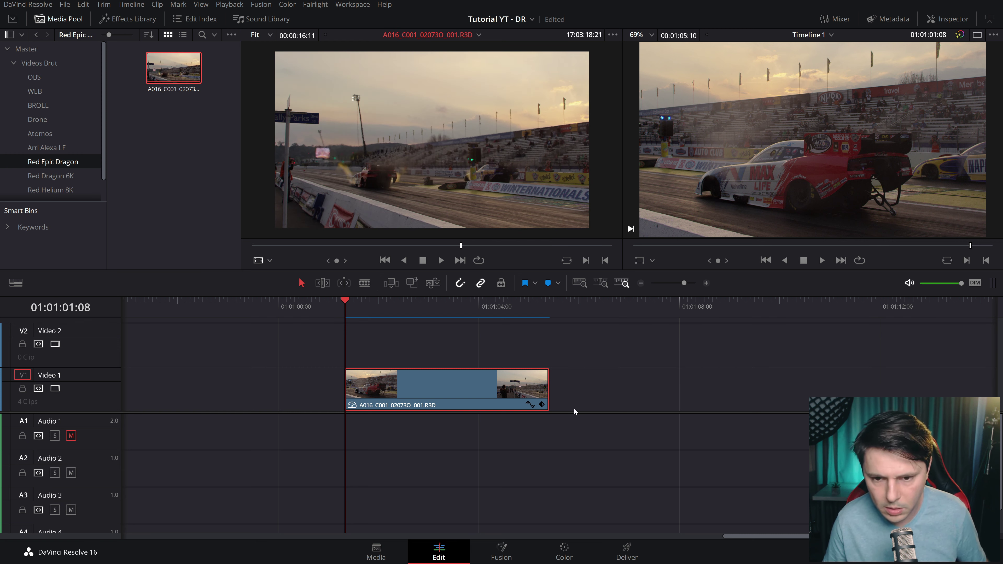
# Nudge the drag-racing clip slightly earlier and show its retime controls, revealing 400% speed.
pyautogui.moveTo(445, 391); pyautogui.dragTo(414, 396)
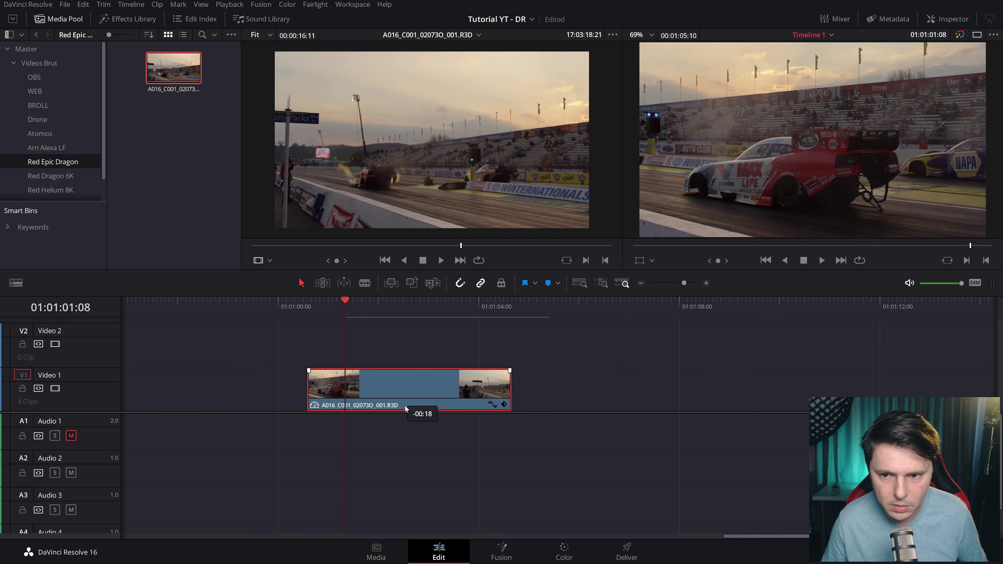
pyautogui.rightClick(380, 392)
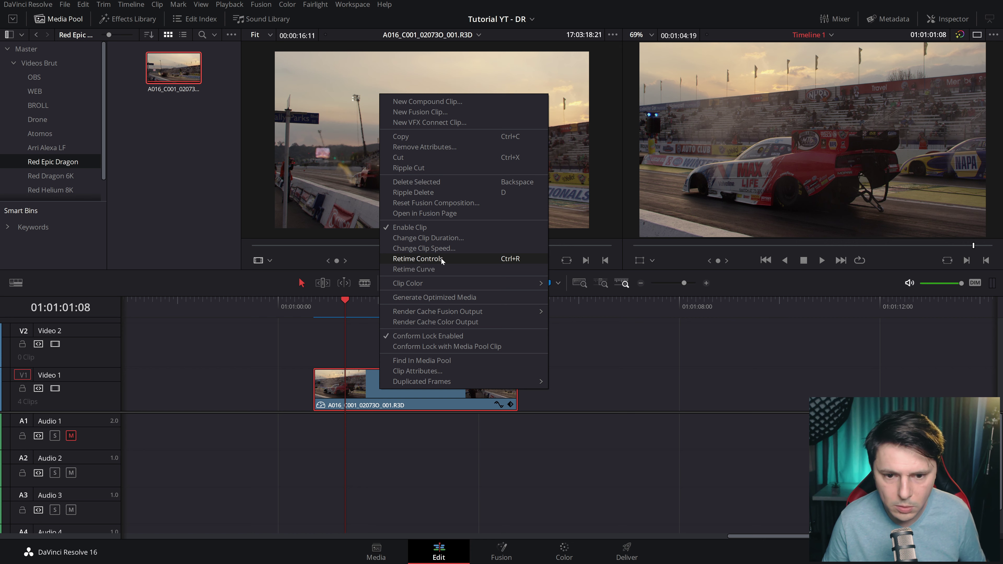
pyautogui.click(442, 259)
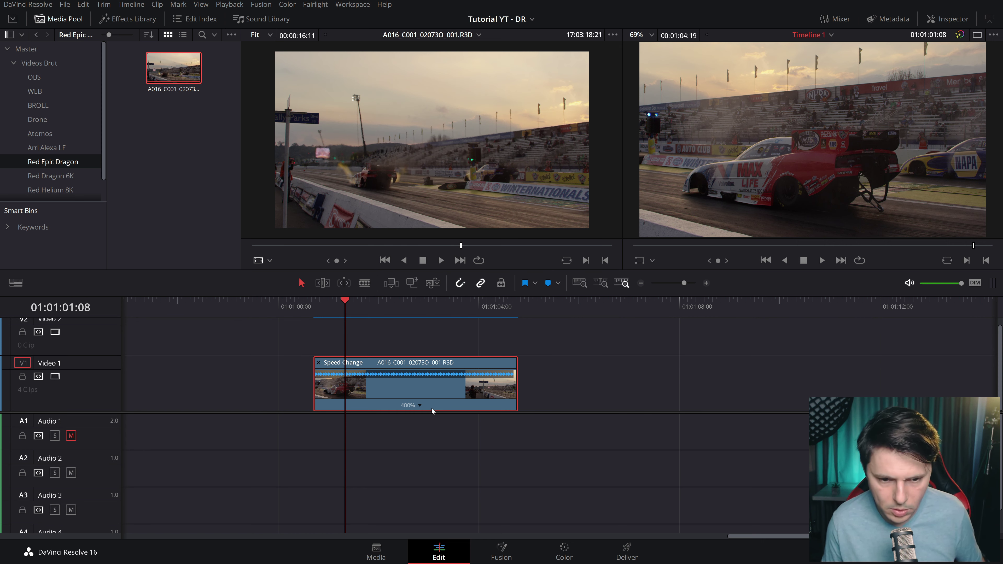
# Preview the clip from its start, then park the playhead near 01:01:02:08.
pyautogui.click(317, 308)
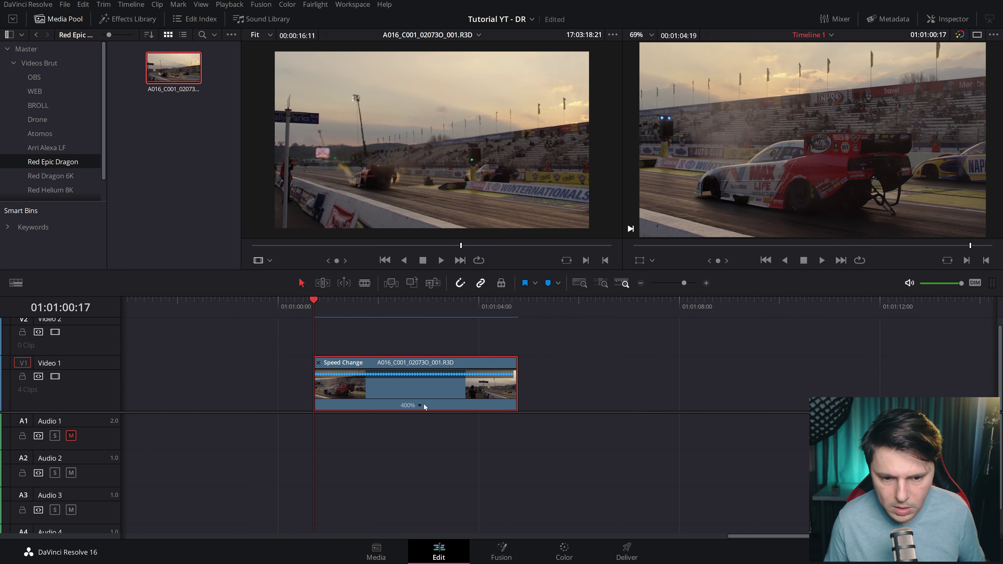
pyautogui.press('space')
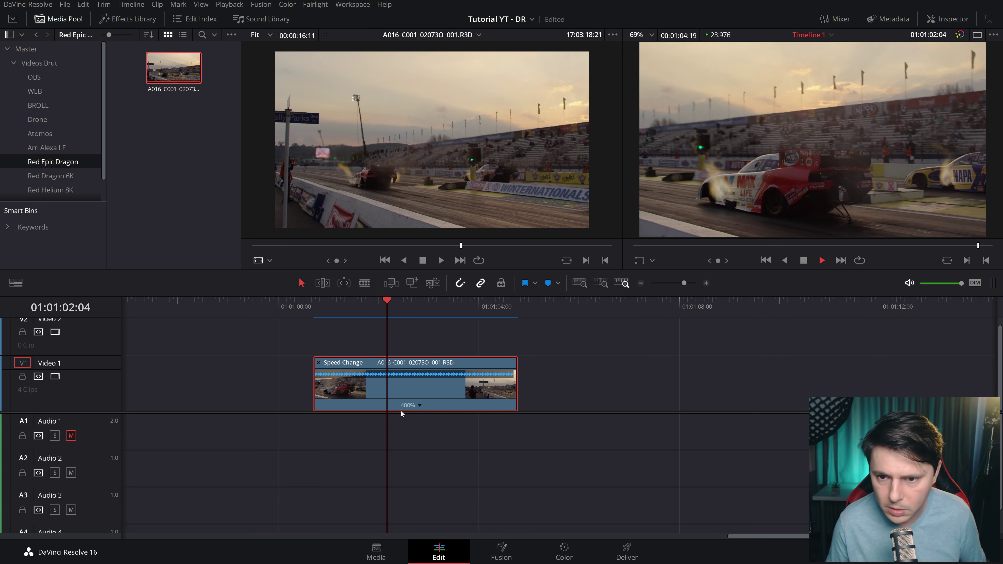
pyautogui.click(321, 307)
pyautogui.moveTo(322, 307); pyautogui.dragTo(396, 318)
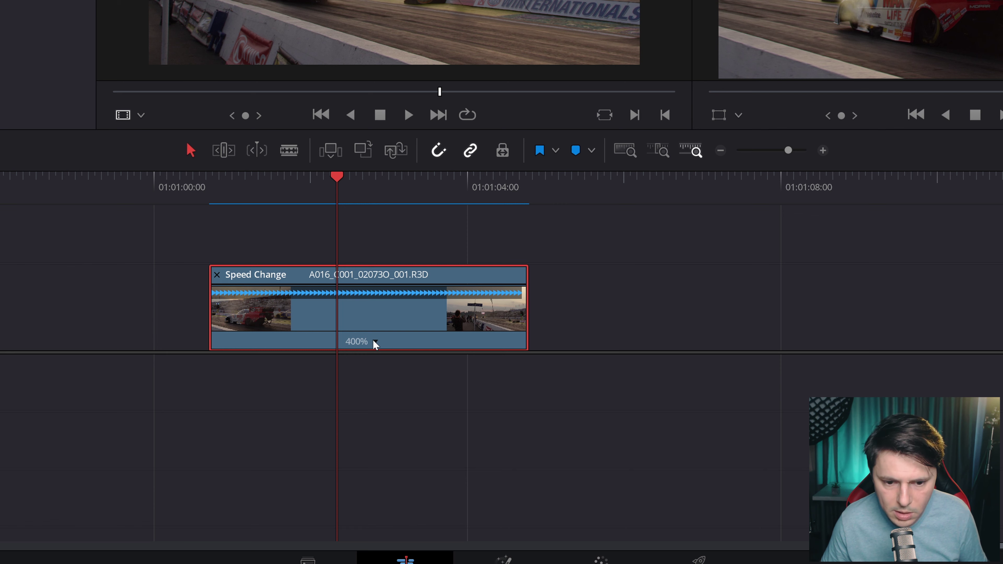
pyautogui.click(374, 340)
pyautogui.moveTo(423, 408)
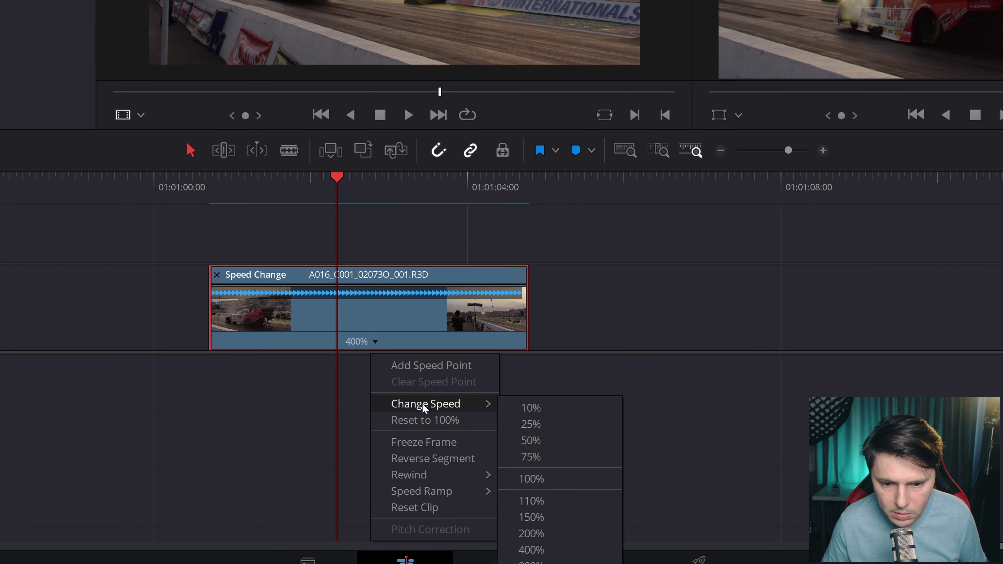
pyautogui.click(533, 478)
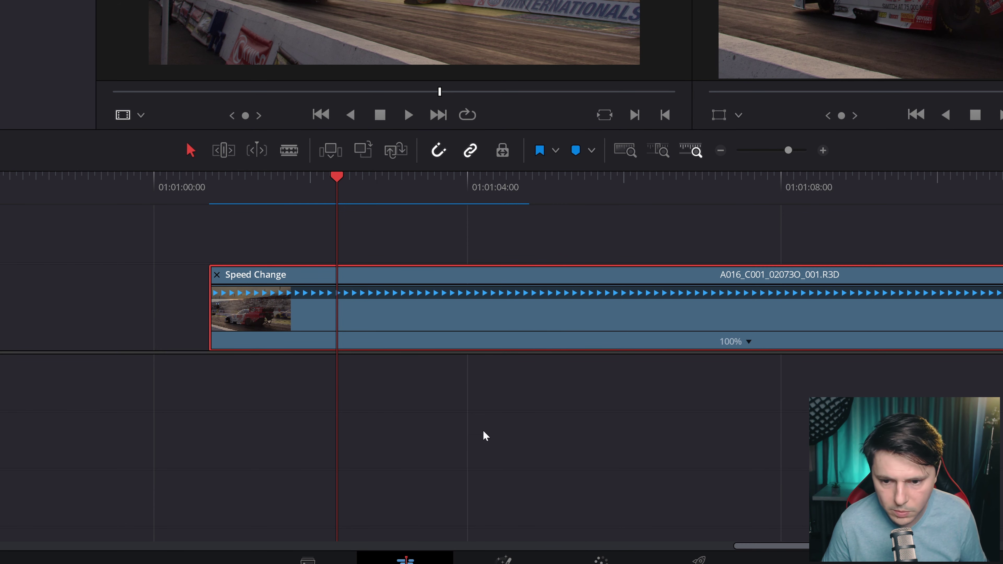
pyautogui.scroll(-4, 500, 362)
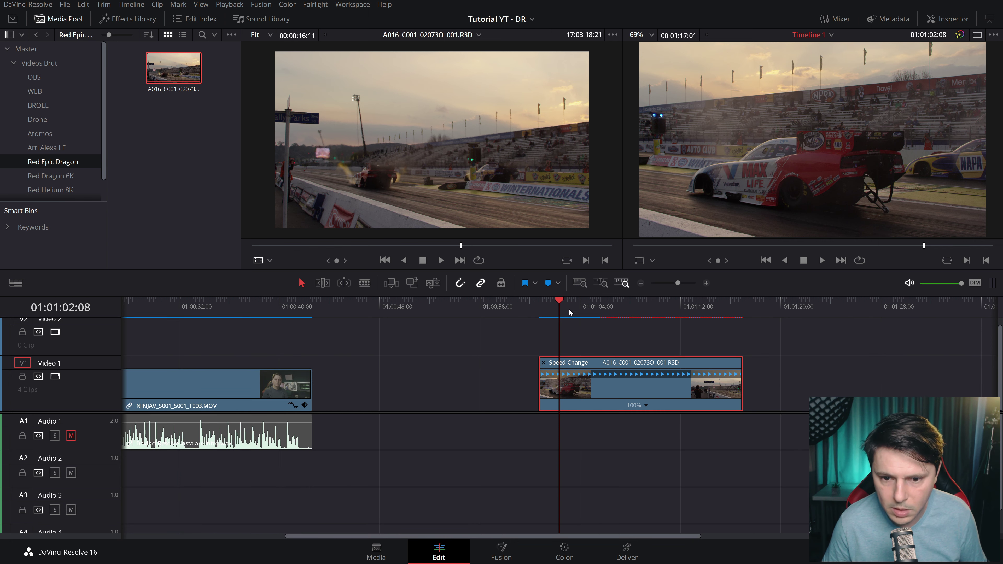
pyautogui.press('space')
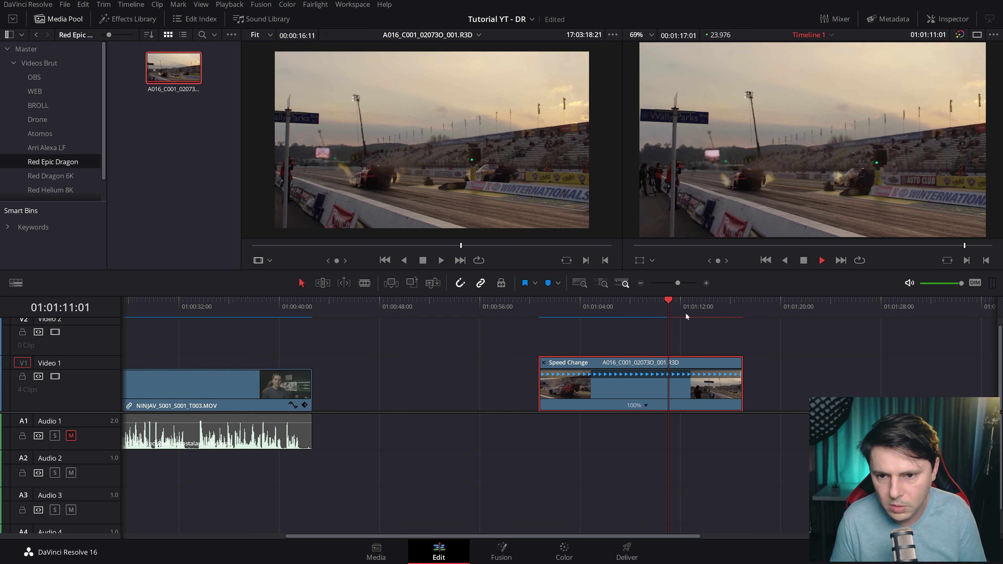
pyautogui.click(600, 306)
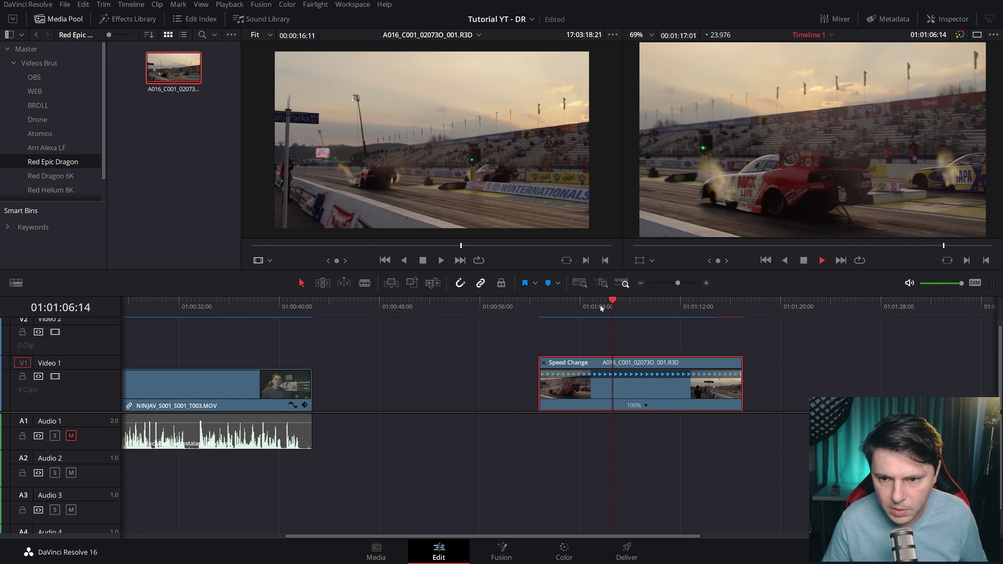
pyautogui.click(646, 404)
pyautogui.moveTo(689, 445)
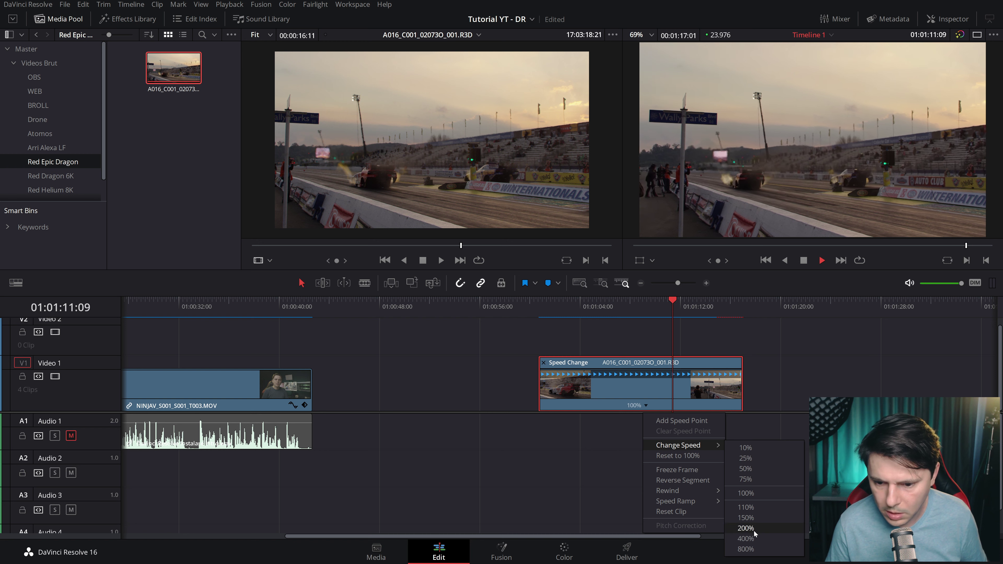
pyautogui.click(745, 539)
pyautogui.click(562, 303)
pyautogui.moveTo(562, 303); pyautogui.dragTo(552, 316)
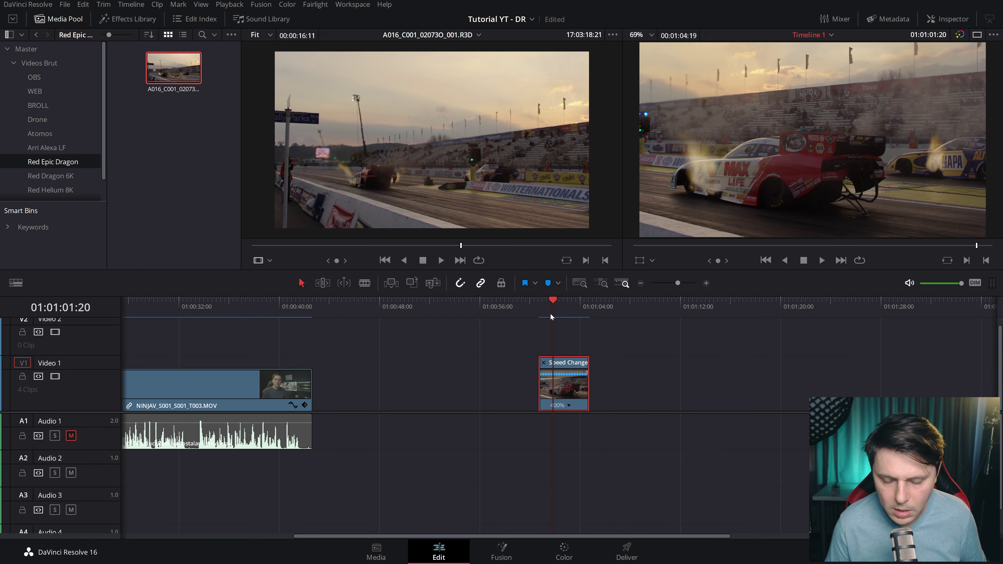
pyautogui.hotkey('ctrl', '=')
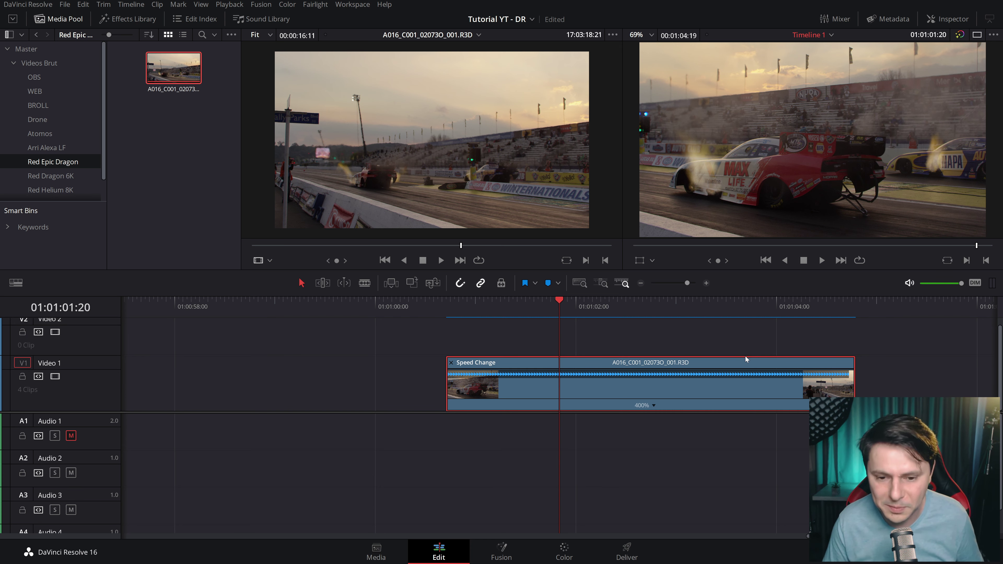
# Add a speed point at 01:01:01:20, then clear it as misplaced.
pyautogui.moveTo(554, 303); pyautogui.dragTo(556, 308)
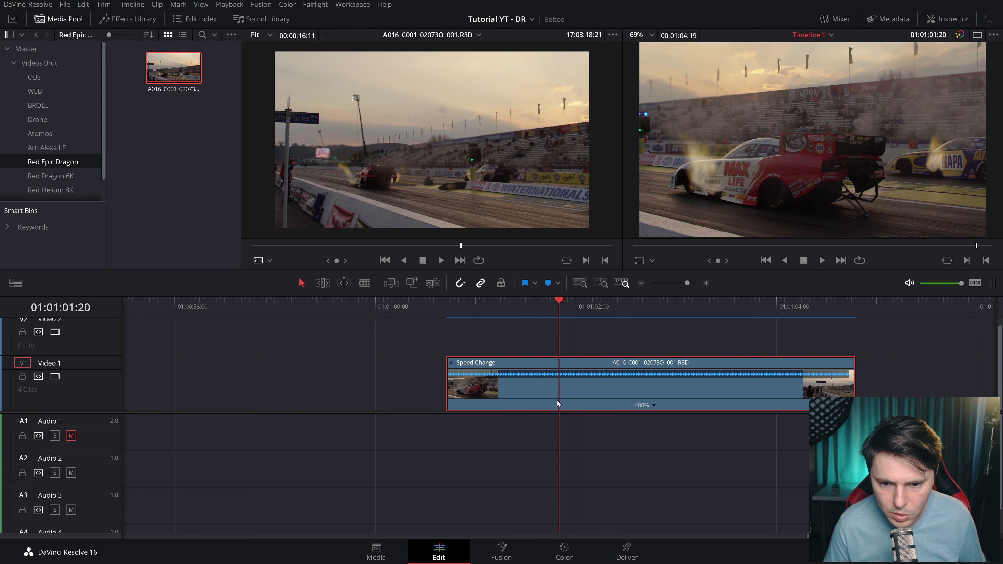
pyautogui.click(652, 405)
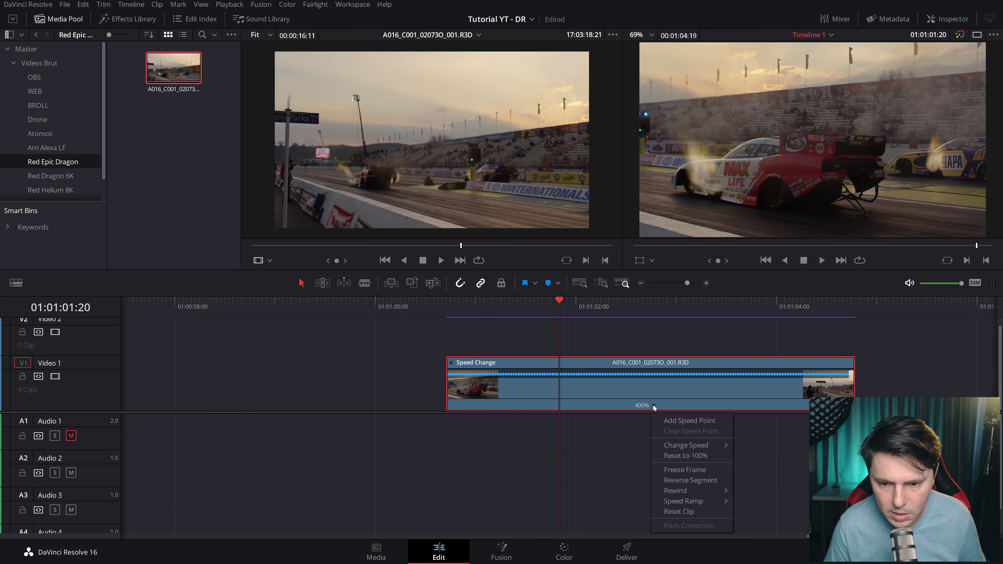
pyautogui.click(673, 420)
pyautogui.moveTo(579, 303); pyautogui.dragTo(597, 300)
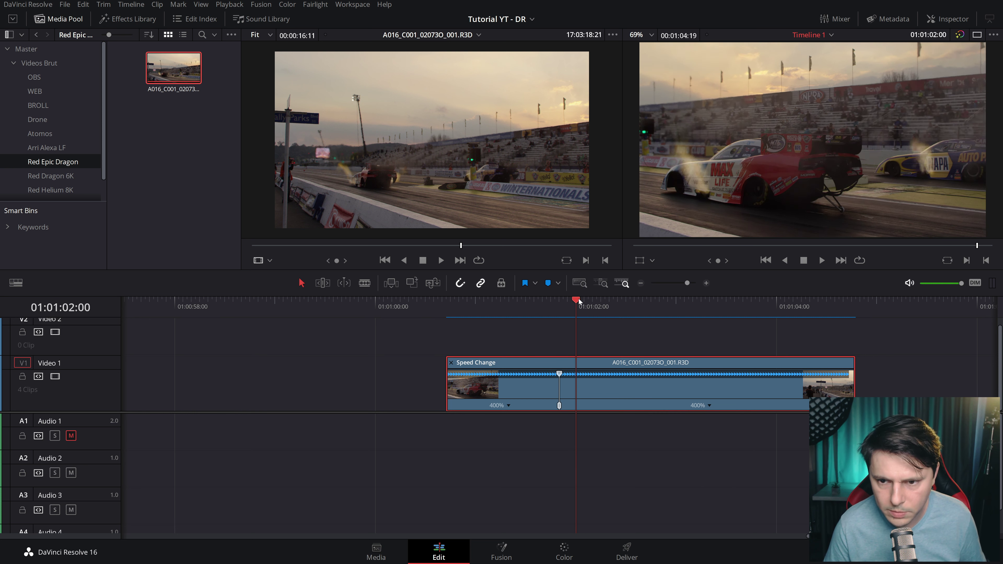
pyautogui.click(560, 376)
pyautogui.click(709, 405)
pyautogui.click(737, 436)
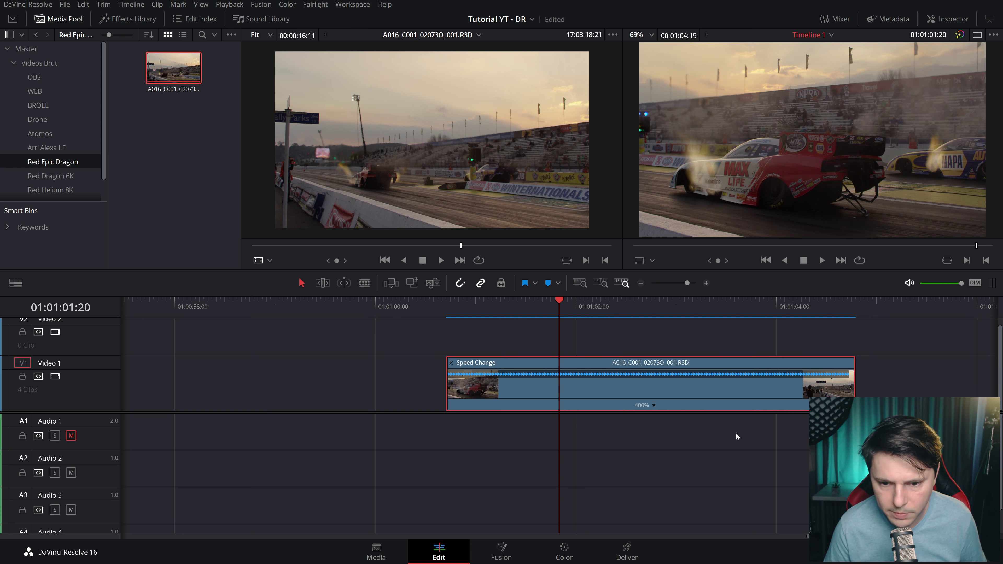
# Add speed points at about 01:01:02:06 and 01:01:02:22, creating three 400% sections.
pyautogui.moveTo(558, 302); pyautogui.dragTo(615, 307)
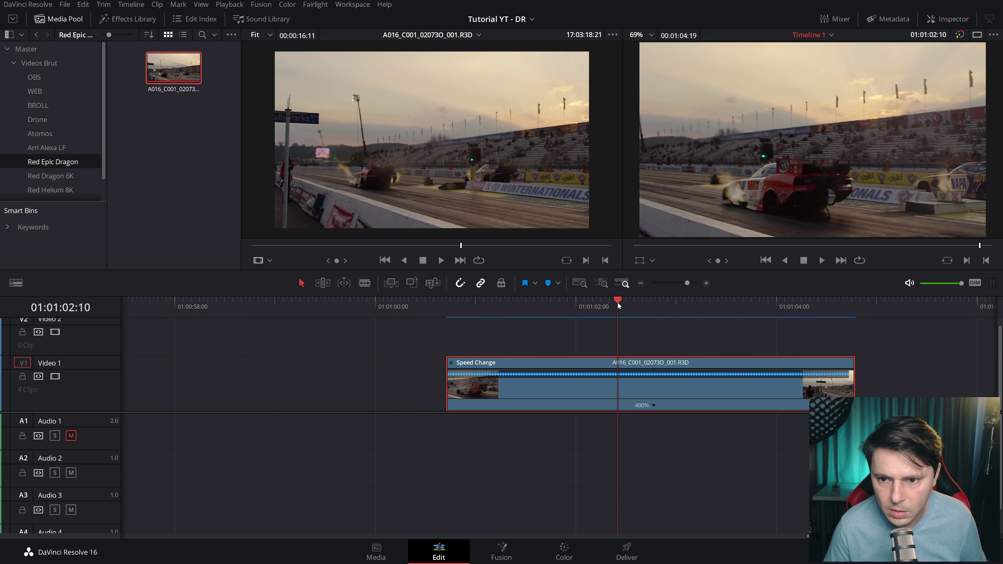
pyautogui.click(653, 406)
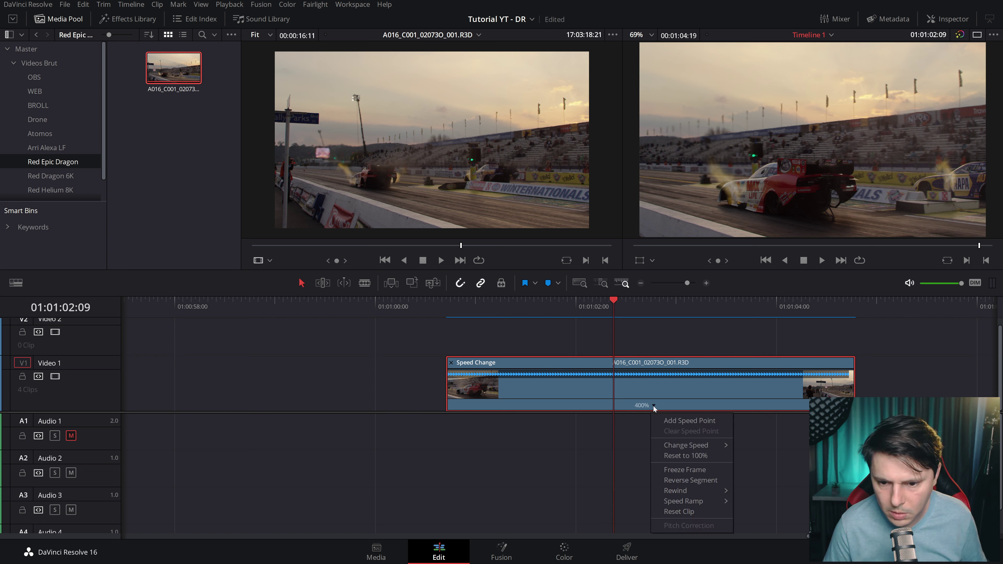
pyautogui.click(674, 420)
pyautogui.moveTo(615, 307); pyautogui.dragTo(673, 307)
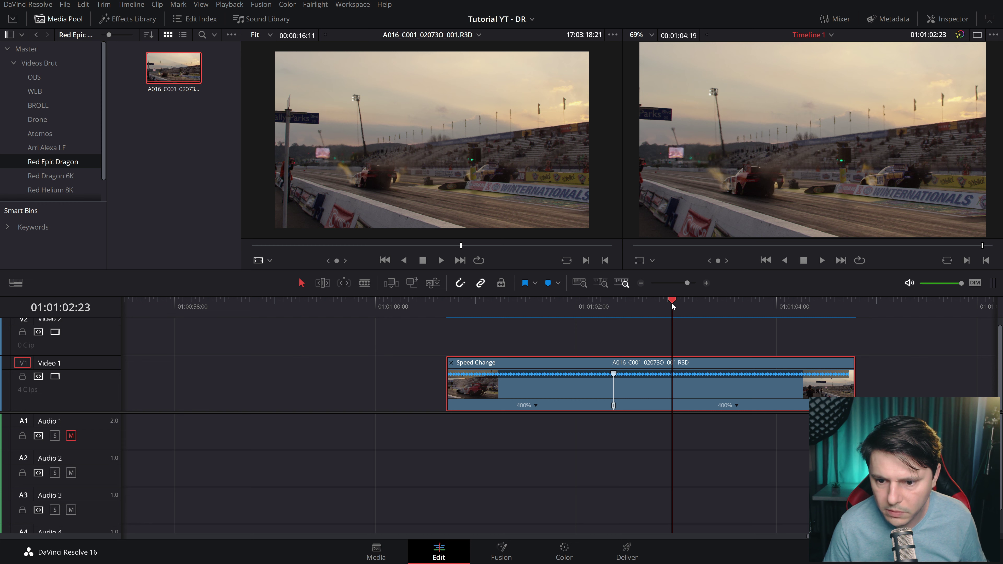
pyautogui.click(736, 406)
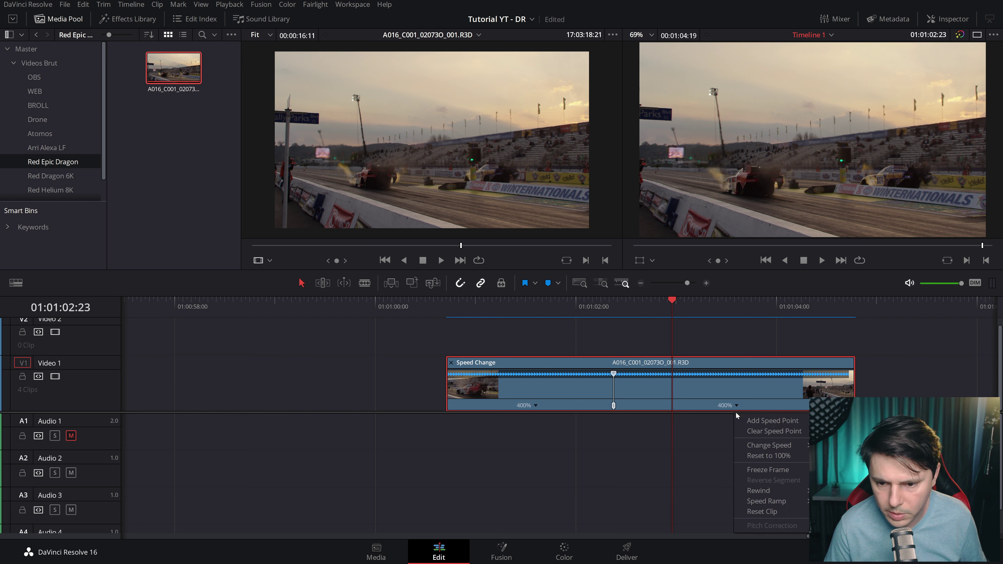
pyautogui.click(754, 421)
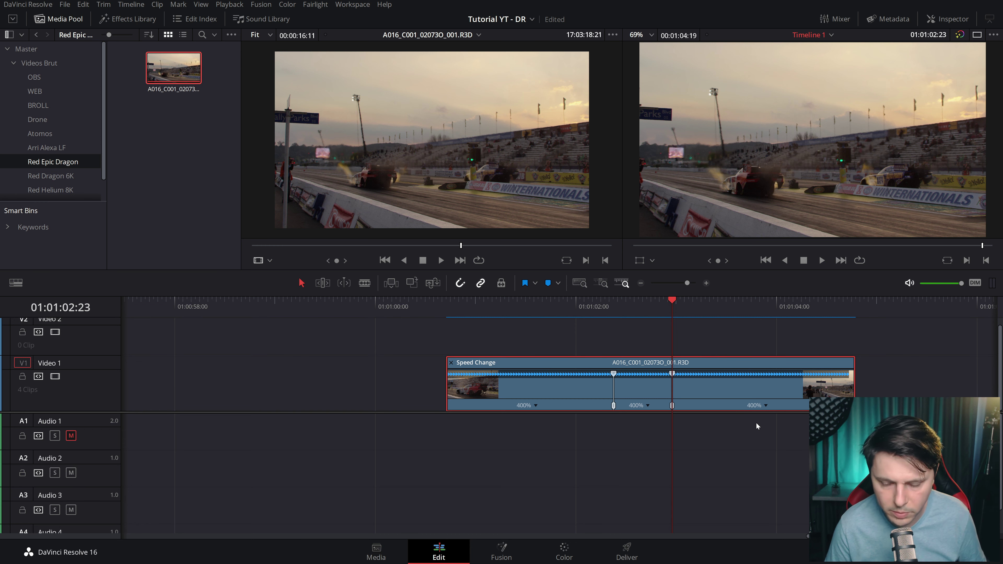
pyautogui.hscroll(3, 650, 367)
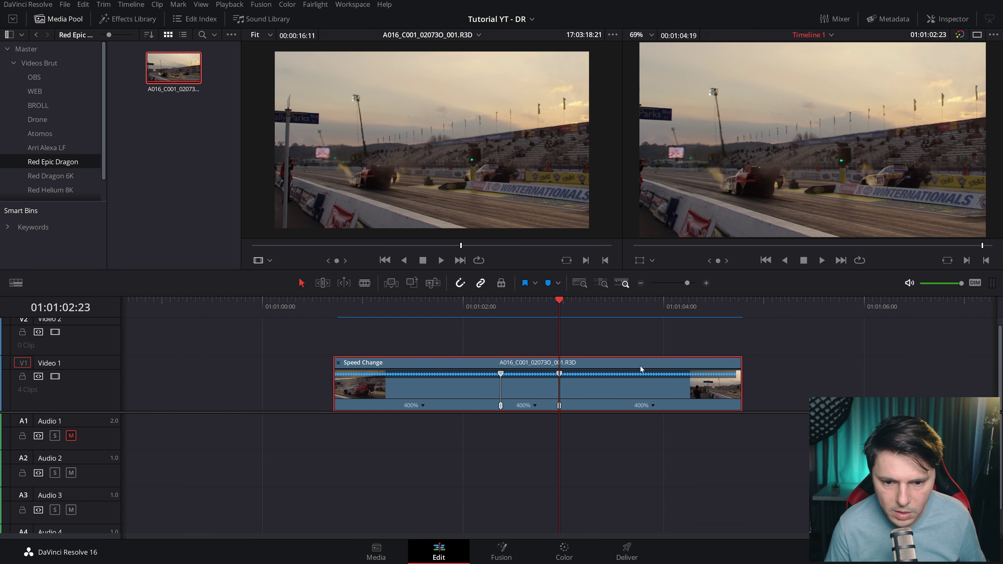
pyautogui.moveTo(687, 283); pyautogui.dragTo(689, 284)
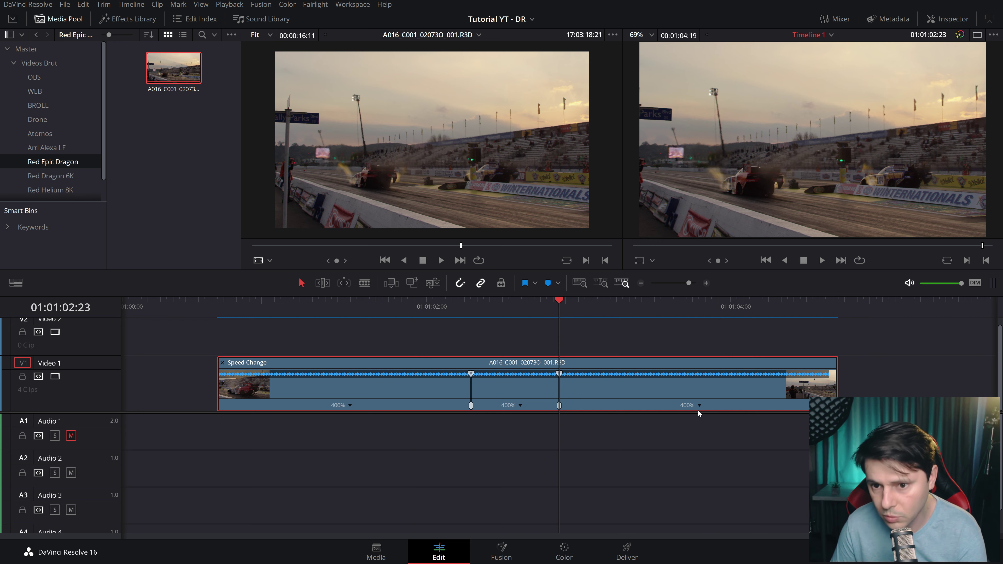
# Set the middle section between the two speed points to 50%, then zoom out to see the whole clip.
pyautogui.moveTo(536, 300); pyautogui.dragTo(509, 301)
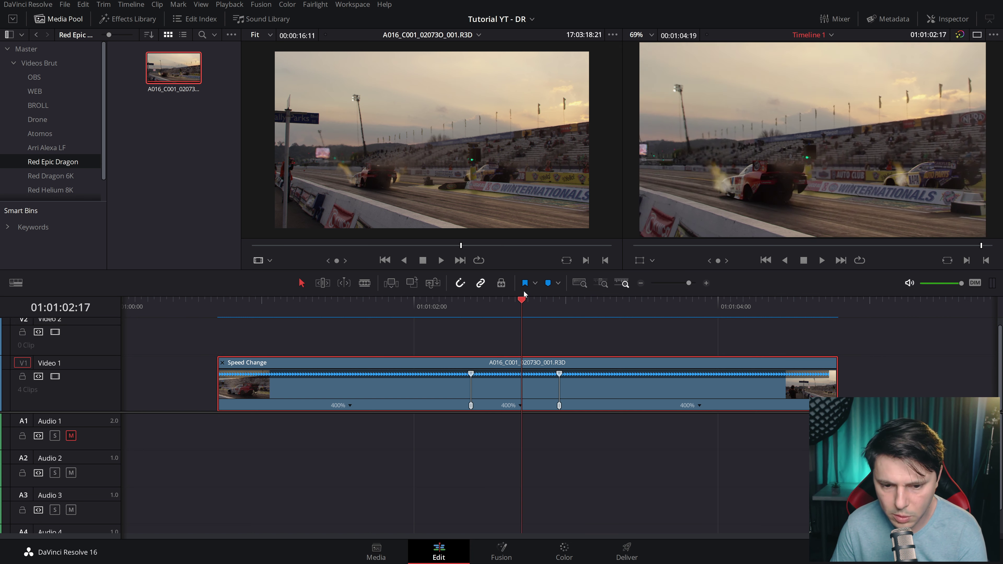
pyautogui.click(514, 295)
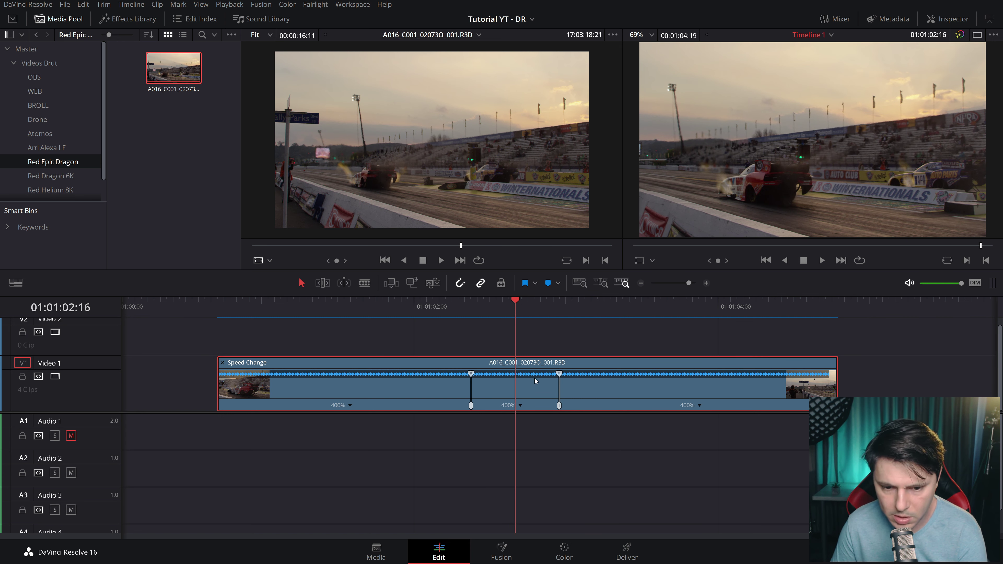
pyautogui.click(520, 406)
pyautogui.moveTo(558, 447)
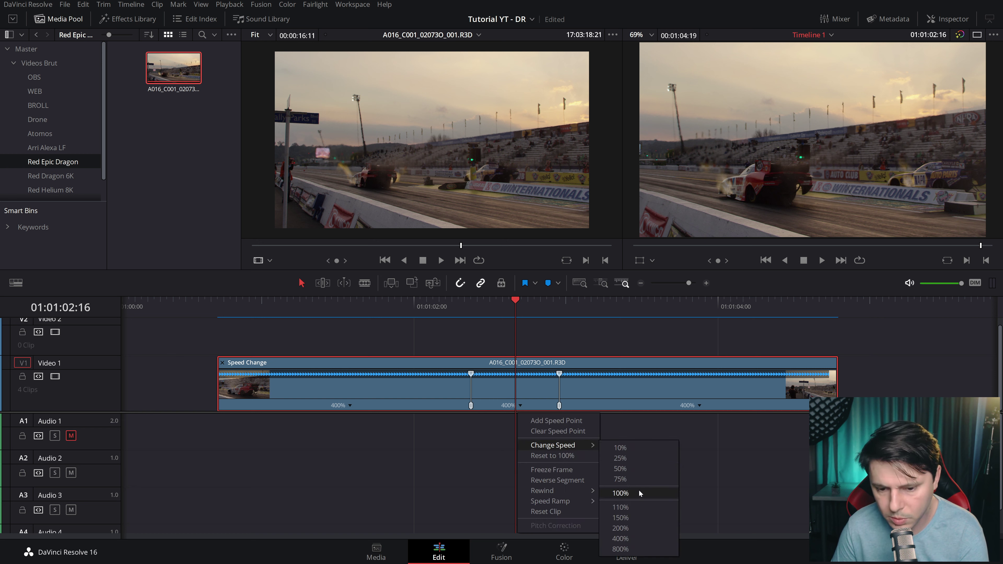
pyautogui.click(636, 469)
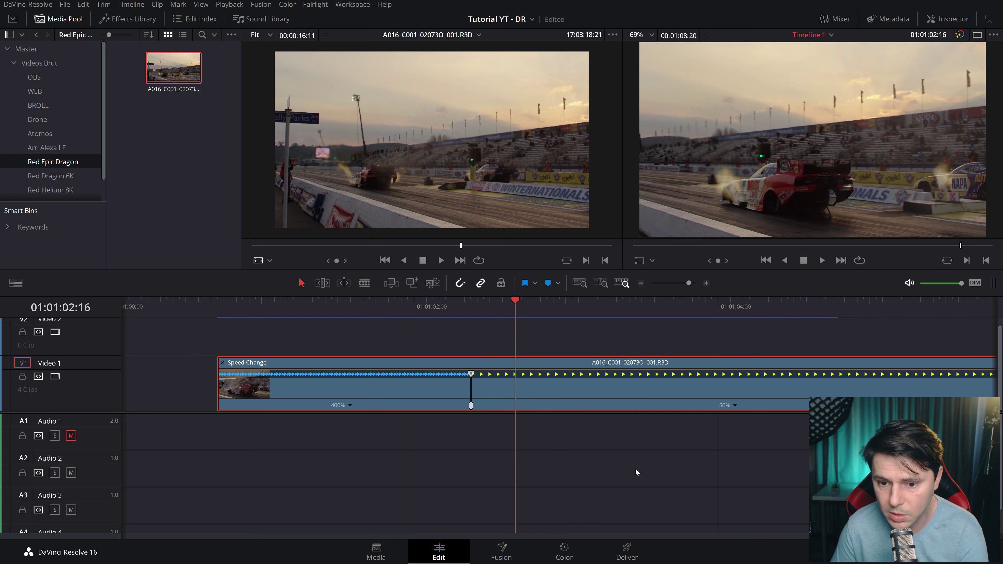
pyautogui.scroll(-4, 626, 468)
pyautogui.moveTo(560, 304); pyautogui.dragTo(496, 286)
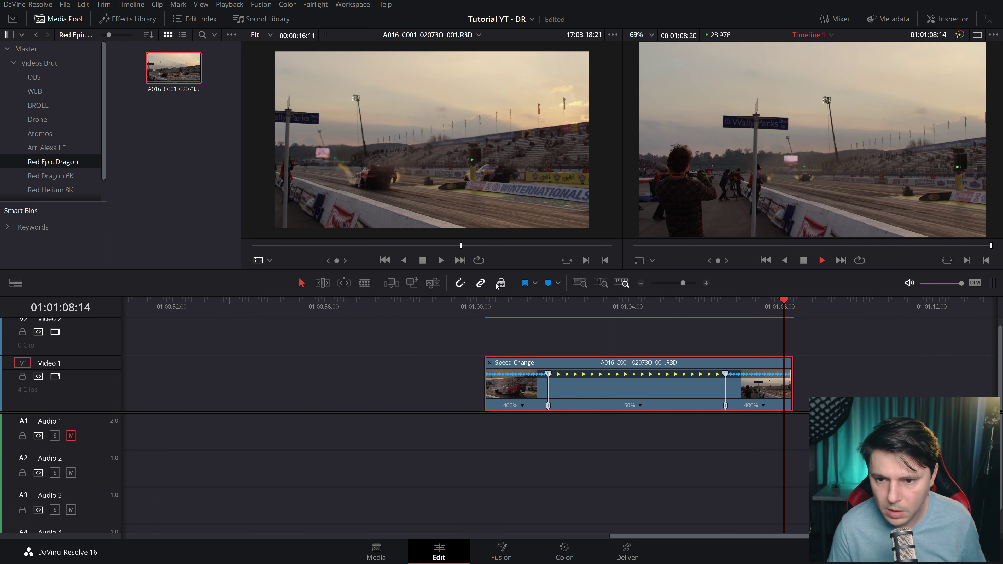
# Play back the speed-ramped clip from its start.
pyautogui.hscroll(3, 514, 311)
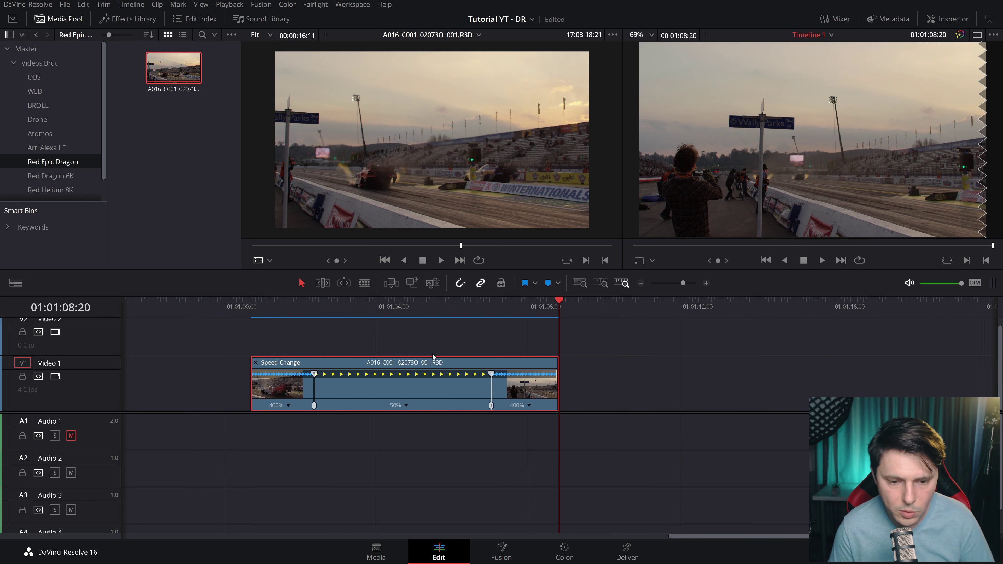
pyautogui.click(264, 308)
pyautogui.press('space')
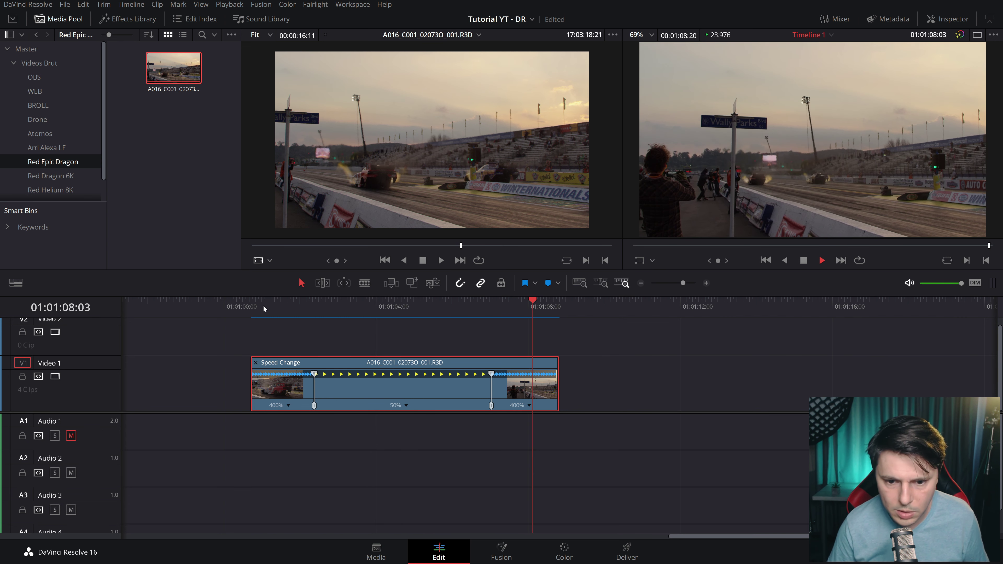
pyautogui.moveTo(287, 306); pyautogui.dragTo(276, 343)
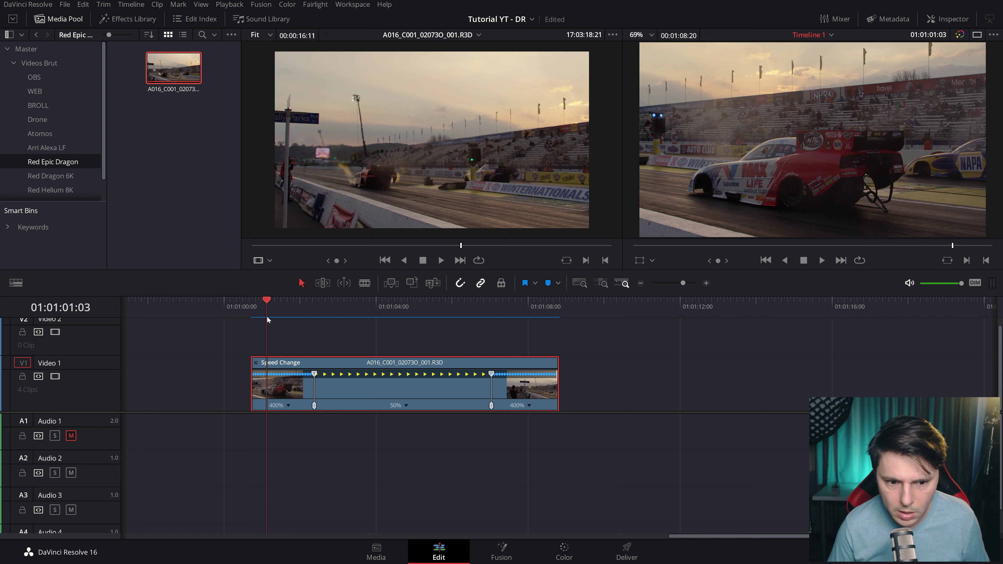
# Change the first section's speed to 800% and preview the faster start.
pyautogui.click(287, 406)
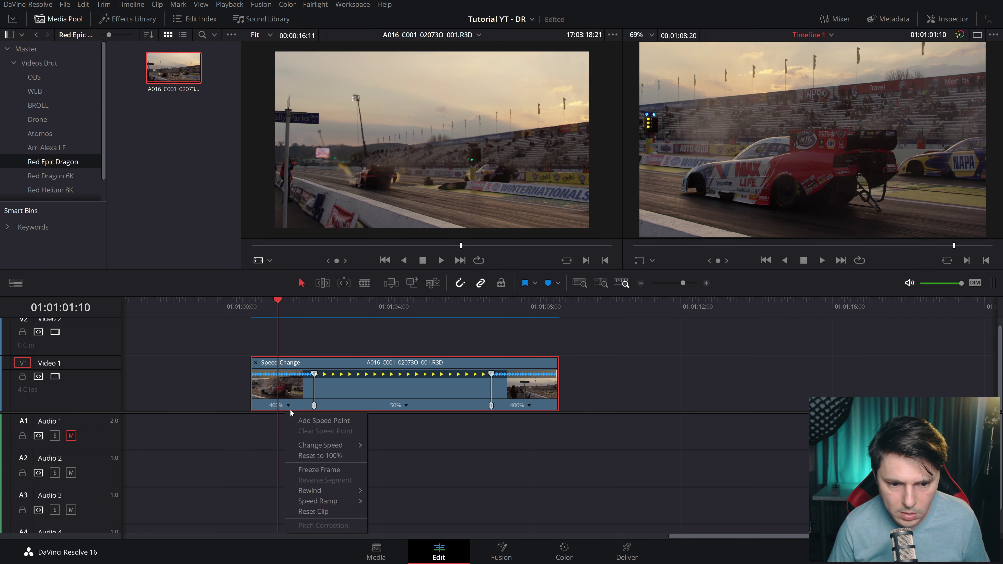
pyautogui.click(377, 509)
pyautogui.click(242, 306)
pyautogui.press('space')
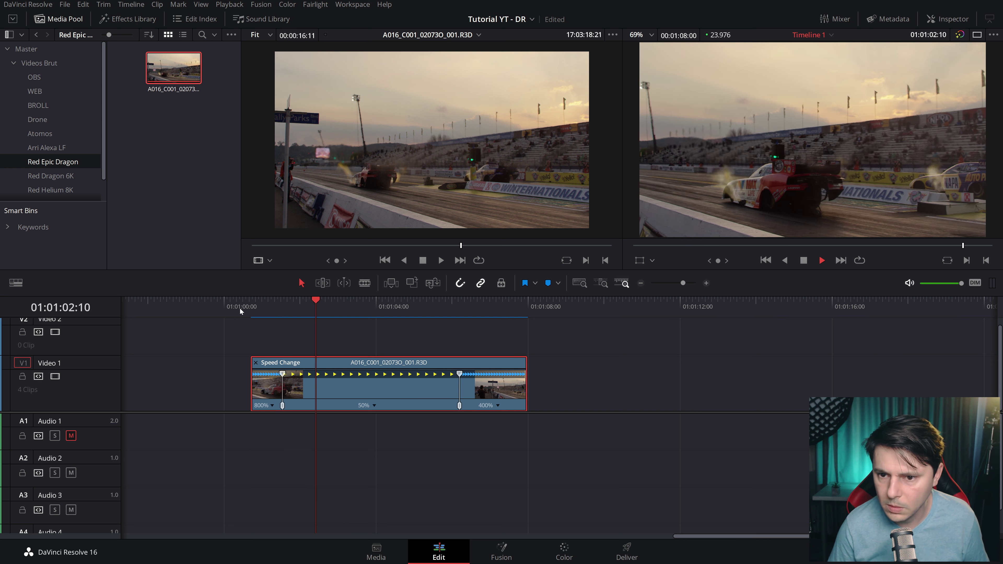
pyautogui.click(497, 405)
# Check the last 400% section's speed options, leaving them unchanged.
pyautogui.click(137, 405)
pyautogui.moveTo(138, 405); pyautogui.dragTo(137, 411)
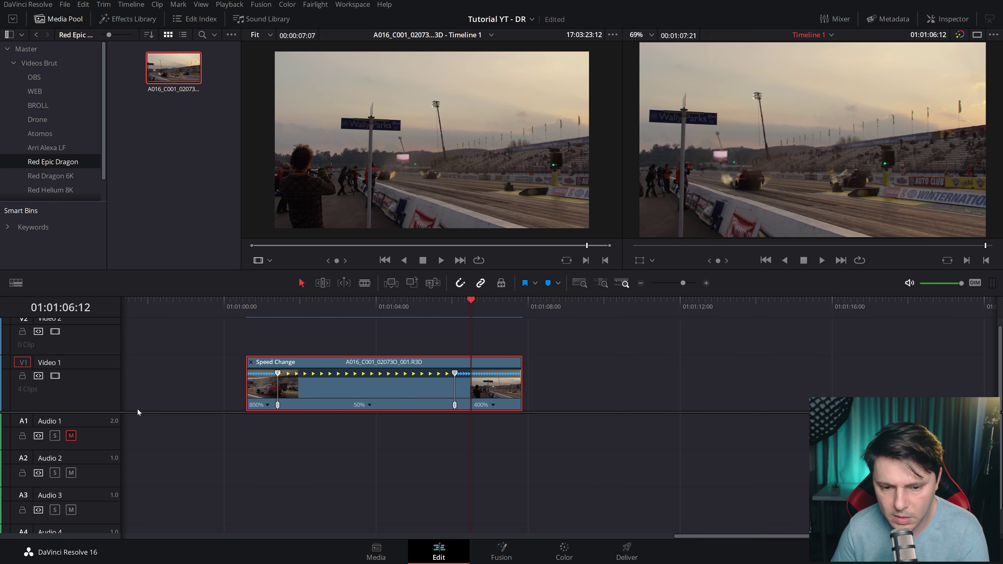
pyautogui.click(494, 405)
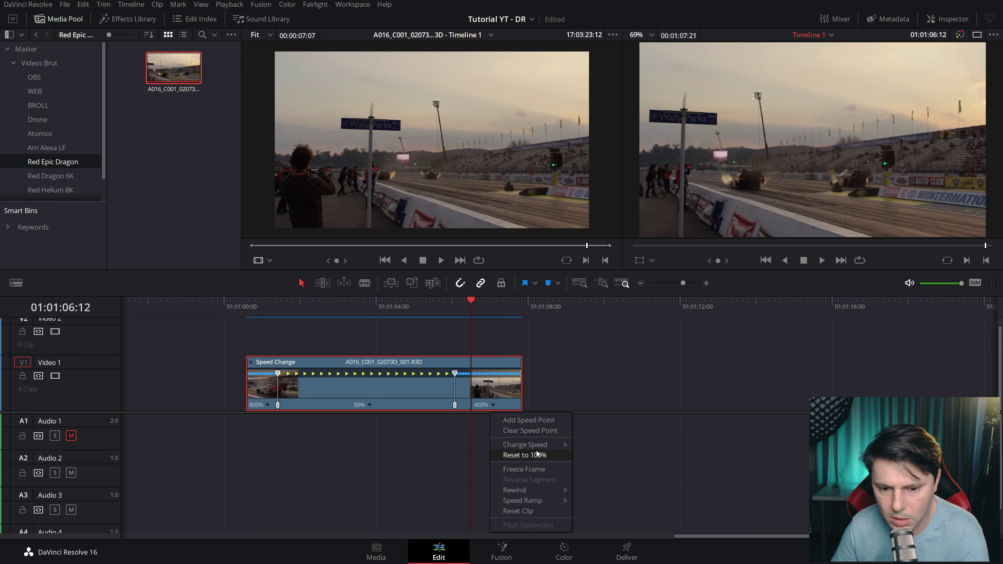
pyautogui.moveTo(543, 446)
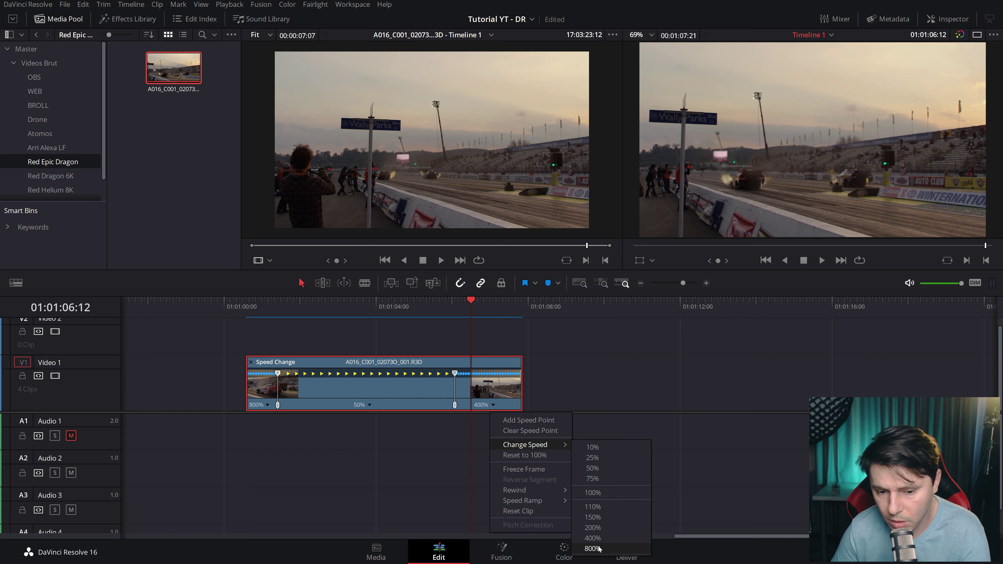
pyautogui.click(493, 373)
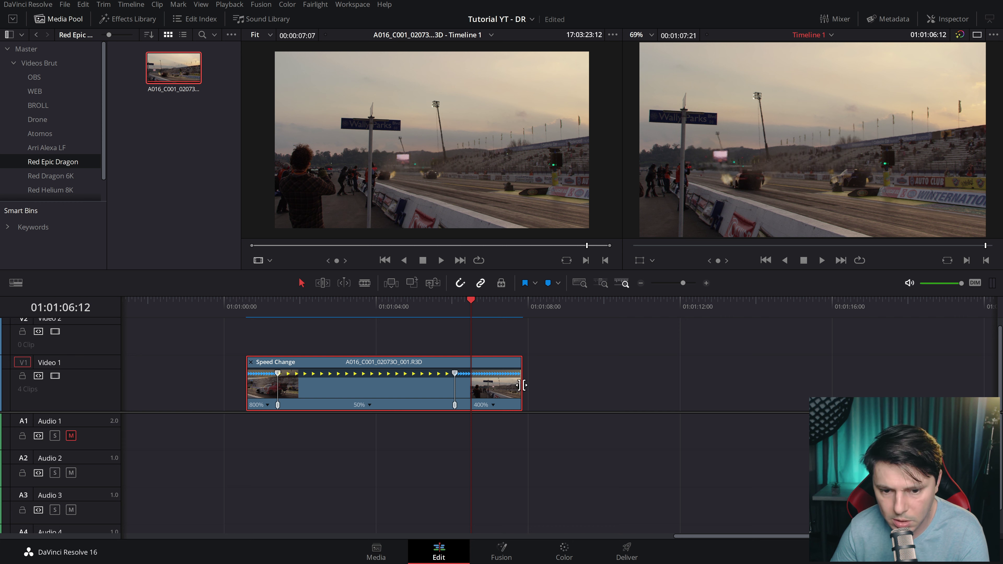
pyautogui.moveTo(520, 385); pyautogui.dragTo(529, 390)
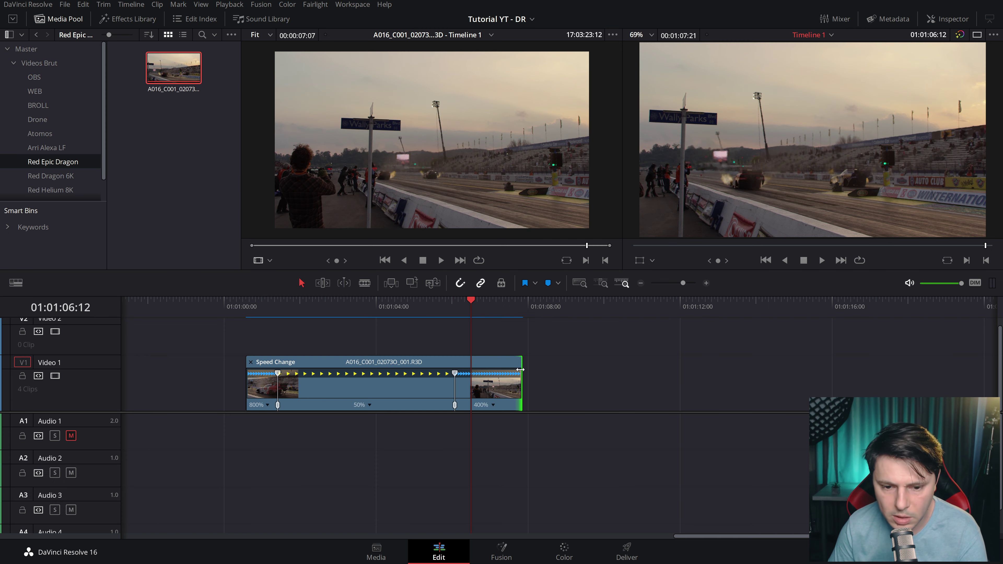
# Drag the clip's end handle in to raise the last section to about 614%, then preview.
pyautogui.moveTo(520, 369); pyautogui.dragTo(507, 372)
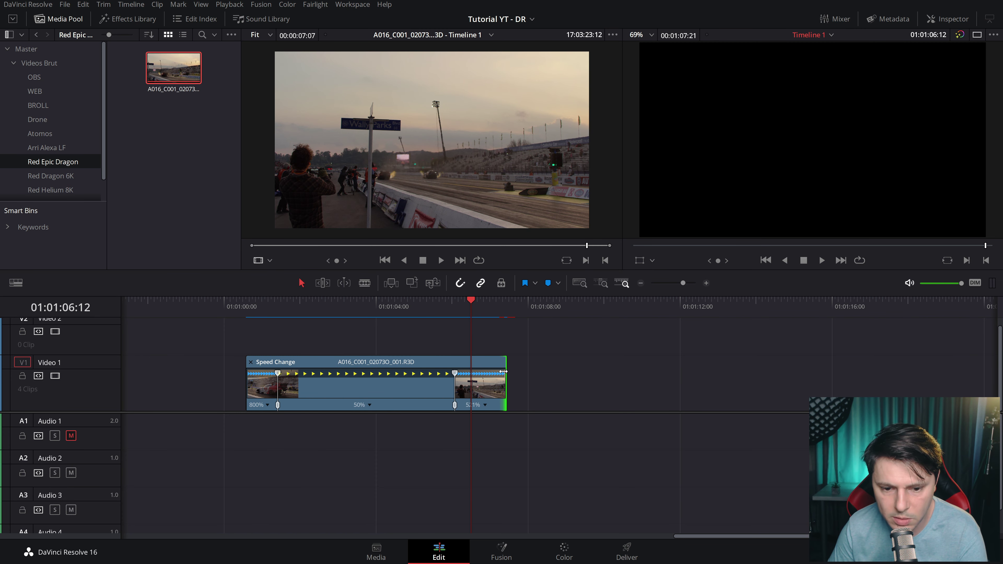
pyautogui.moveTo(495, 372); pyautogui.dragTo(494, 372)
pyautogui.moveTo(497, 372); pyautogui.dragTo(496, 371)
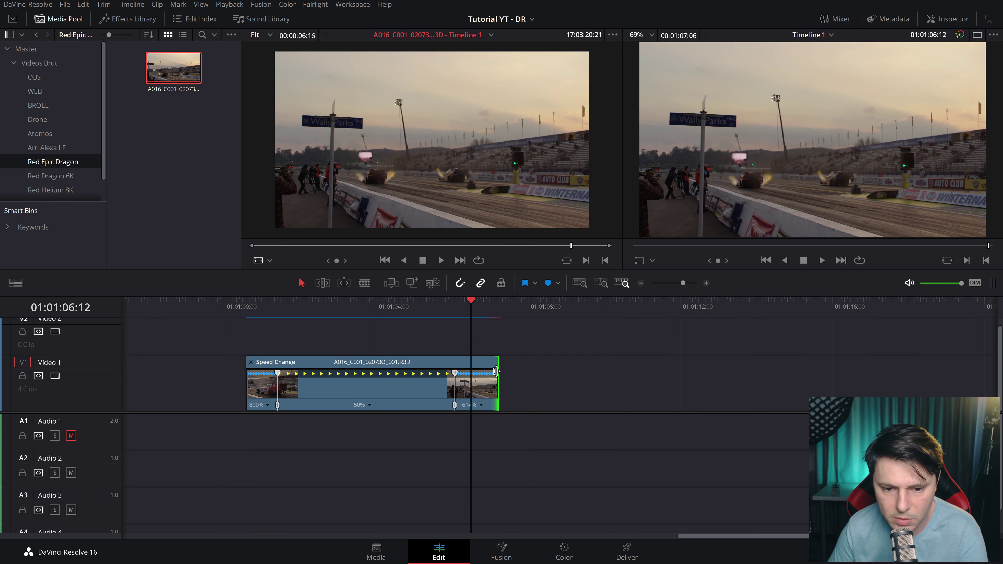
pyautogui.moveTo(438, 301); pyautogui.dragTo(250, 300)
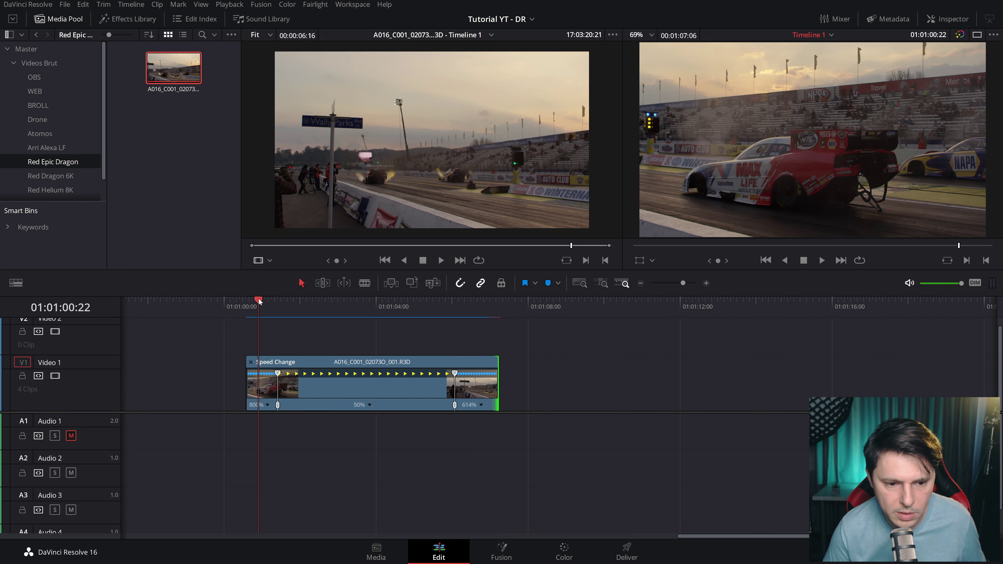
pyautogui.press('space')
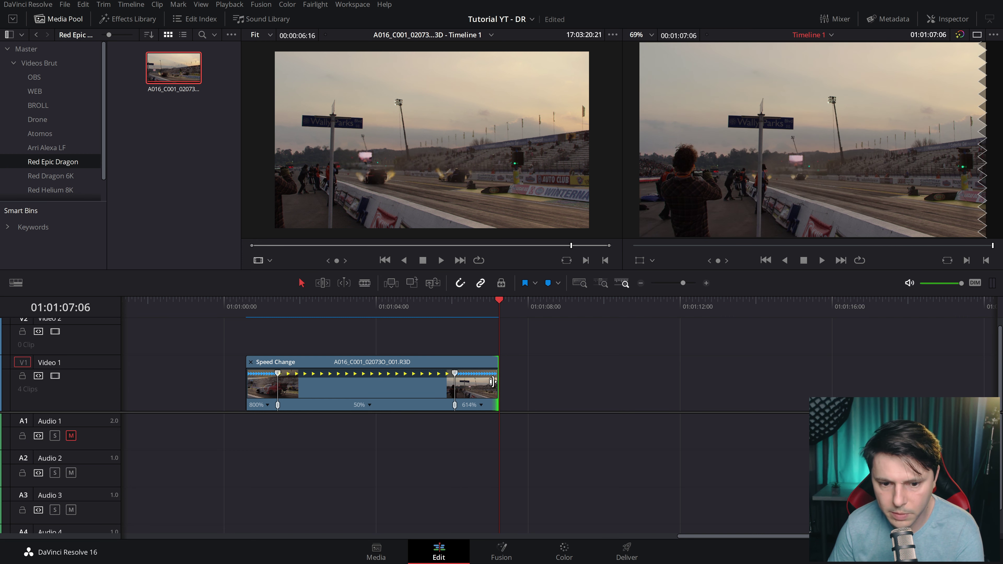
pyautogui.click(253, 311)
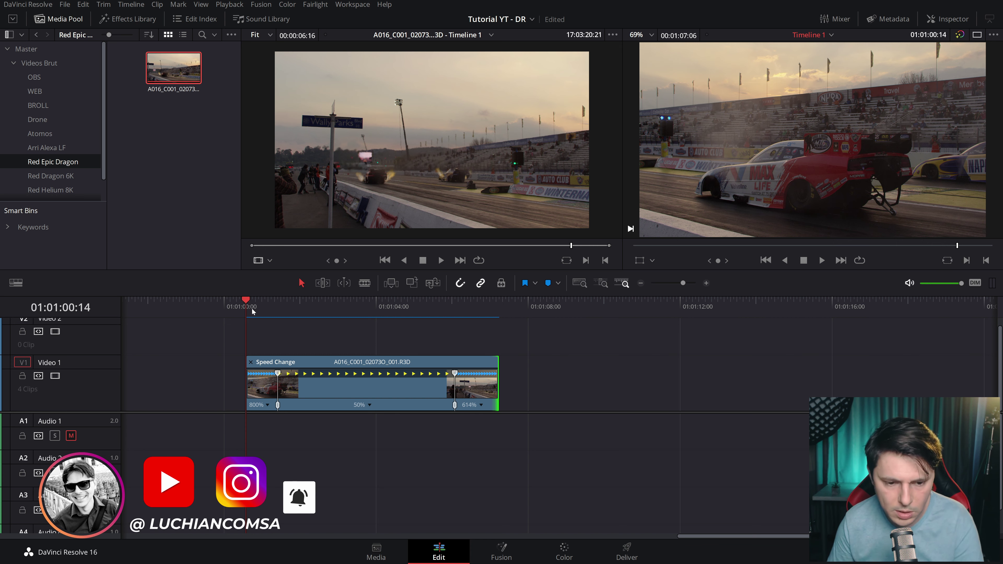
pyautogui.rightClick(366, 392)
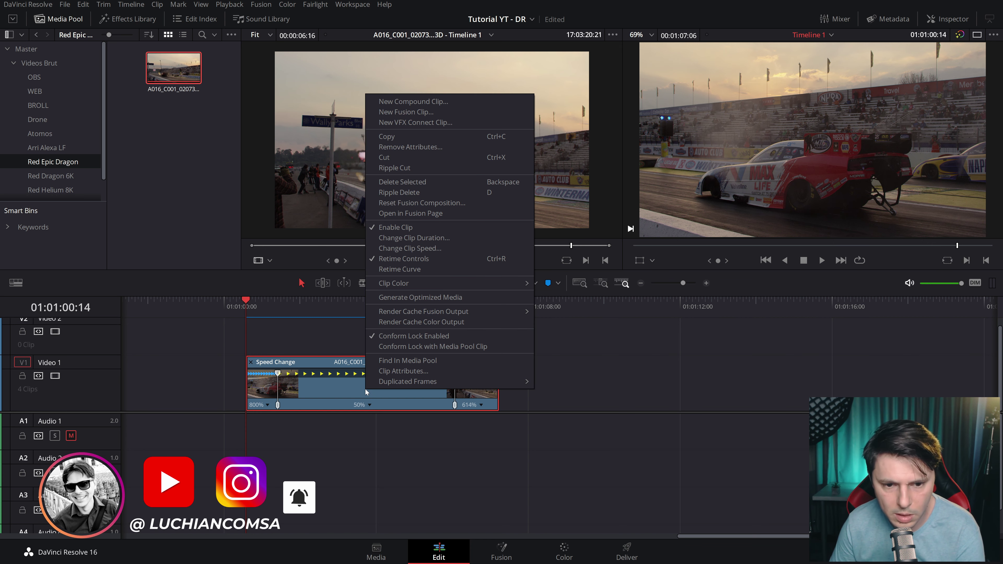
# Show the clip's retime curve as Retime Speed instead of Retime Frame and select it.
pyautogui.click(399, 270)
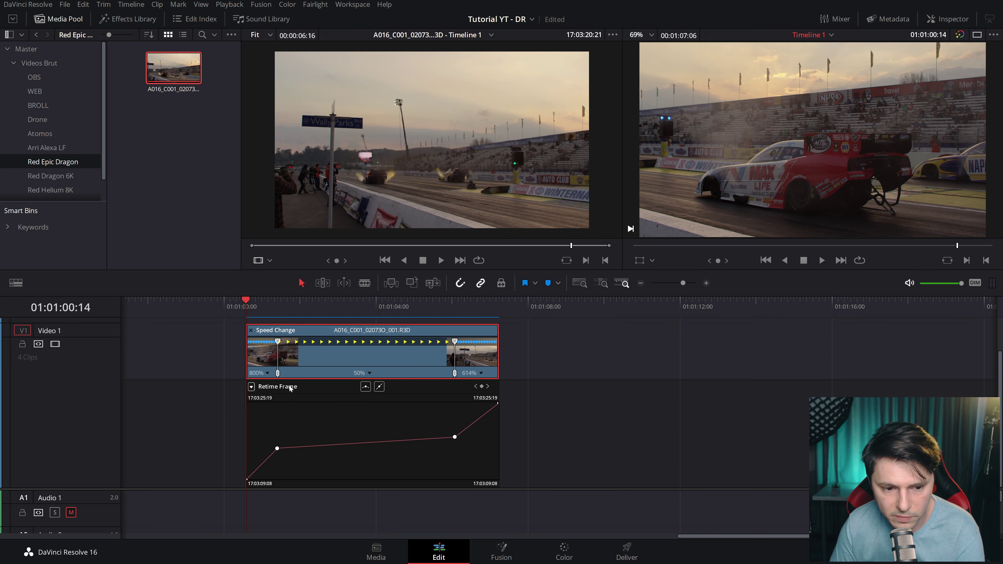
pyautogui.click(252, 387)
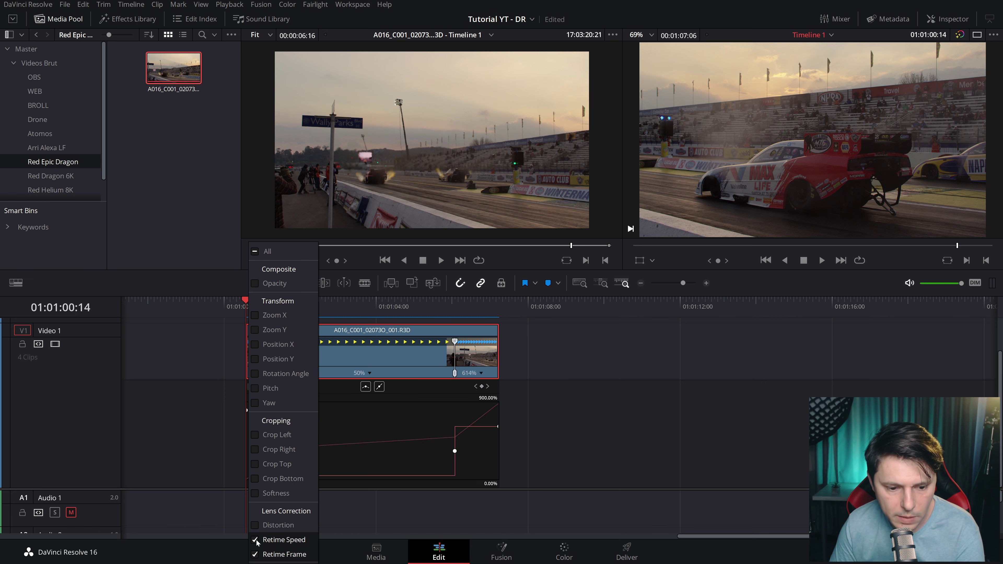
pyautogui.click(255, 555)
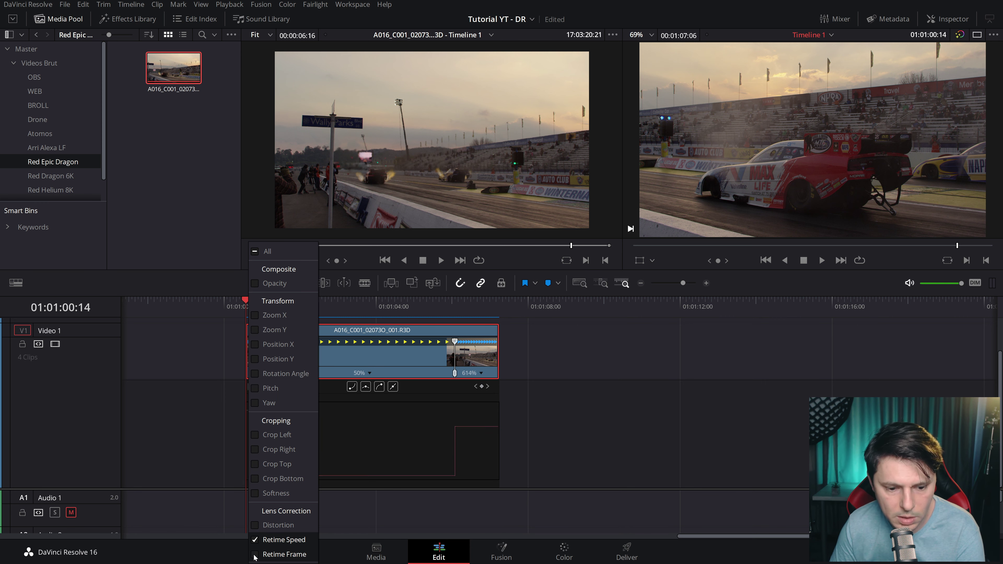
pyautogui.click(514, 420)
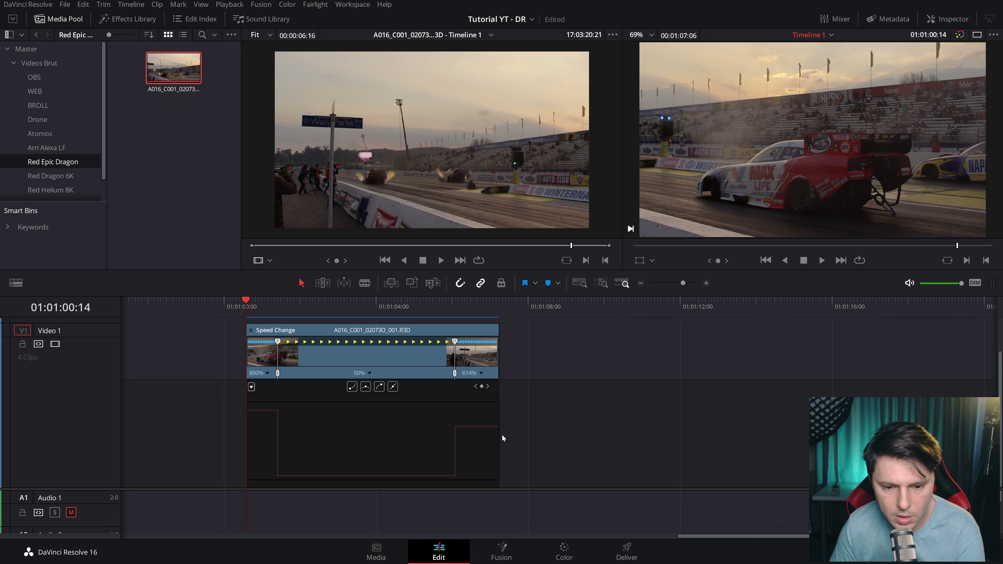
pyautogui.moveTo(479, 431)
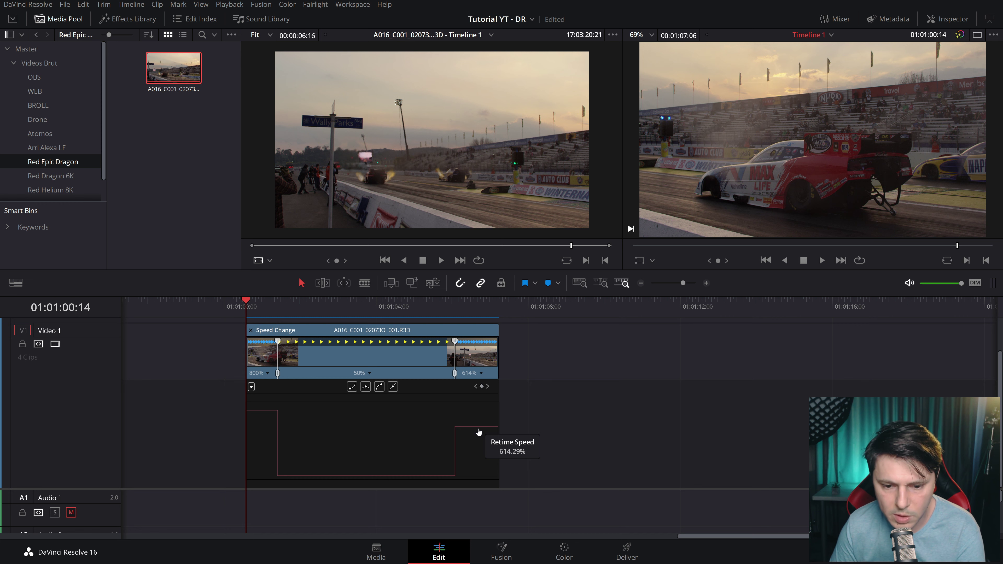
pyautogui.click(479, 431)
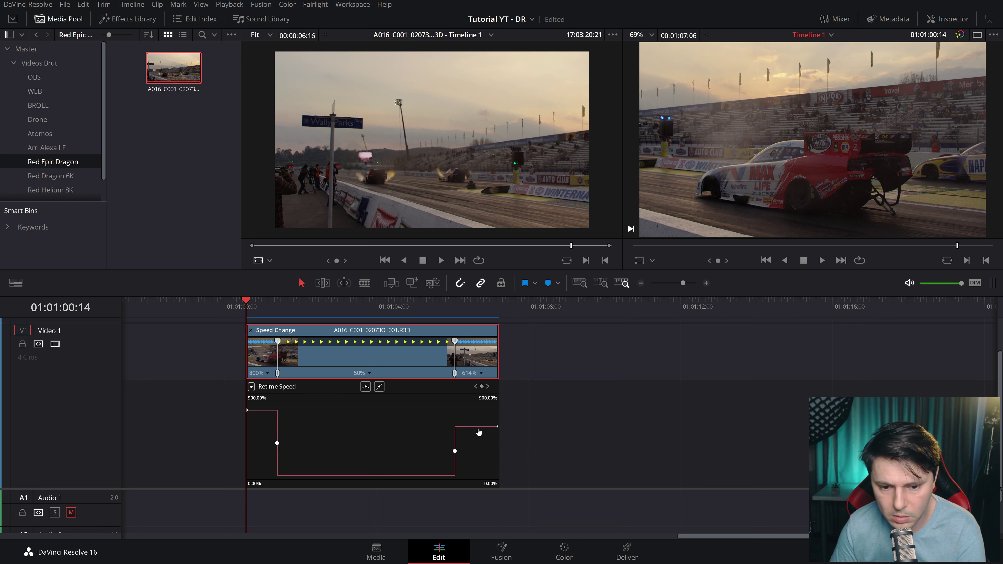
# Drag the last section on the speed curve, moving it from 614% to about 625%.
pyautogui.moveTo(479, 429); pyautogui.dragTo(458, 423)
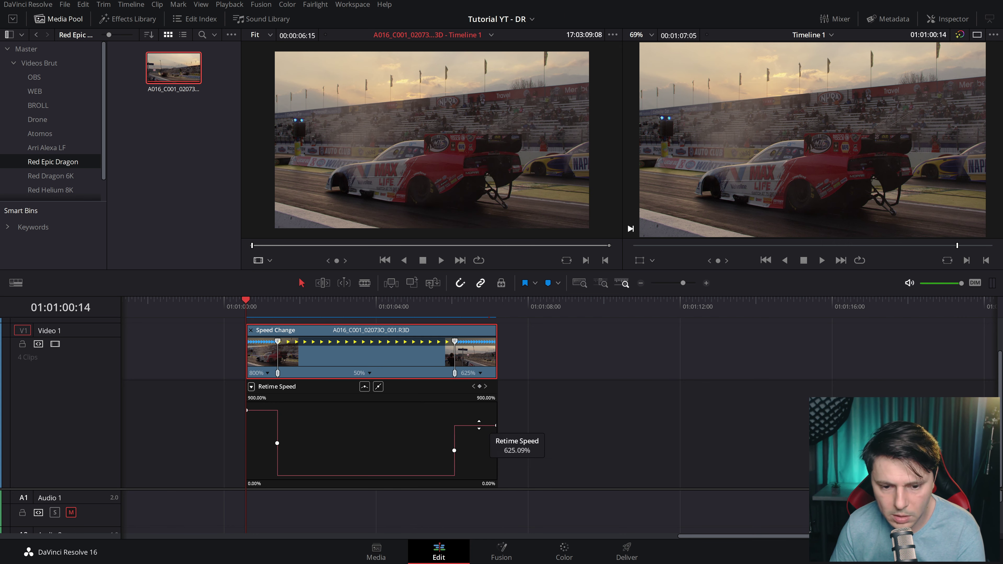
pyautogui.moveTo(479, 425)
pyautogui.mouseDown()
pyautogui.moveTo(481, 398)
pyautogui.moveTo(478, 436)
pyautogui.mouseUp()
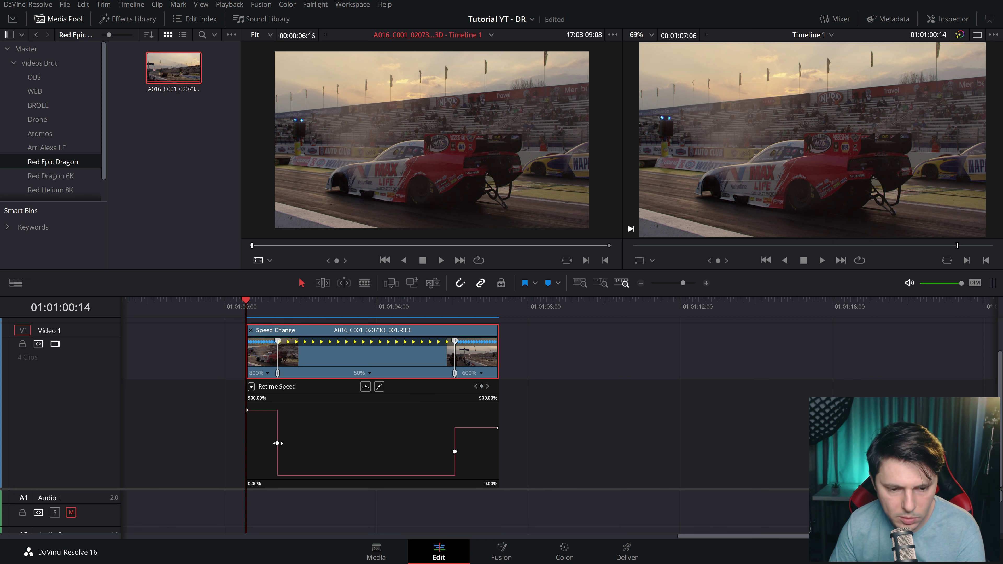
# Ease both speed changes into smooth curves and preview the ramp.
pyautogui.click(365, 387)
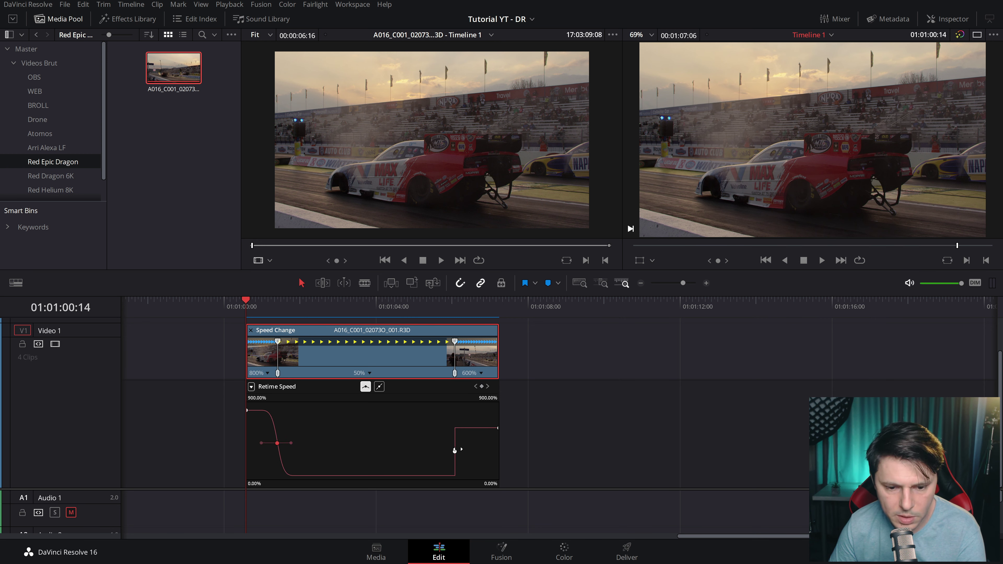
pyautogui.click(365, 387)
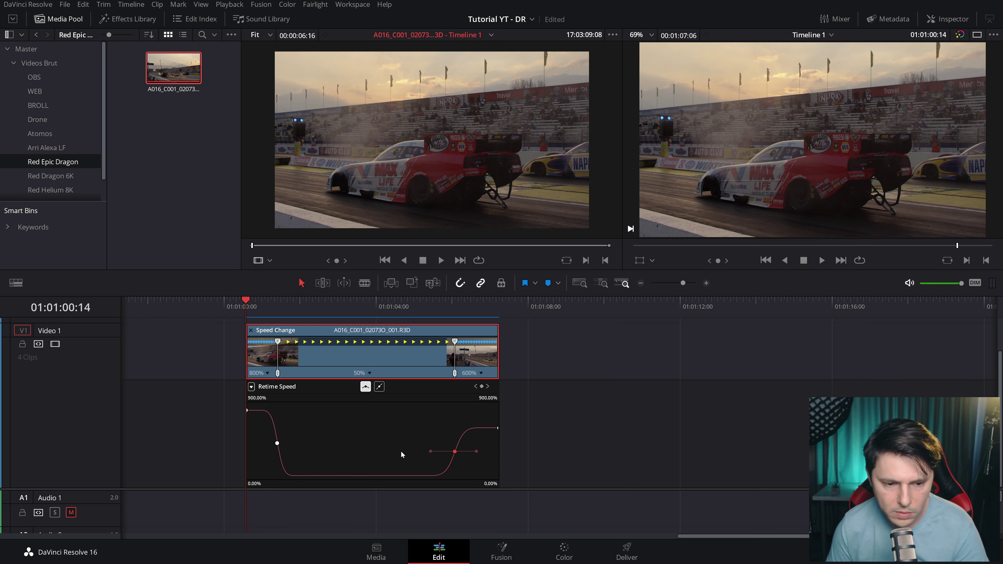
pyautogui.press('space')
pyautogui.click(243, 300)
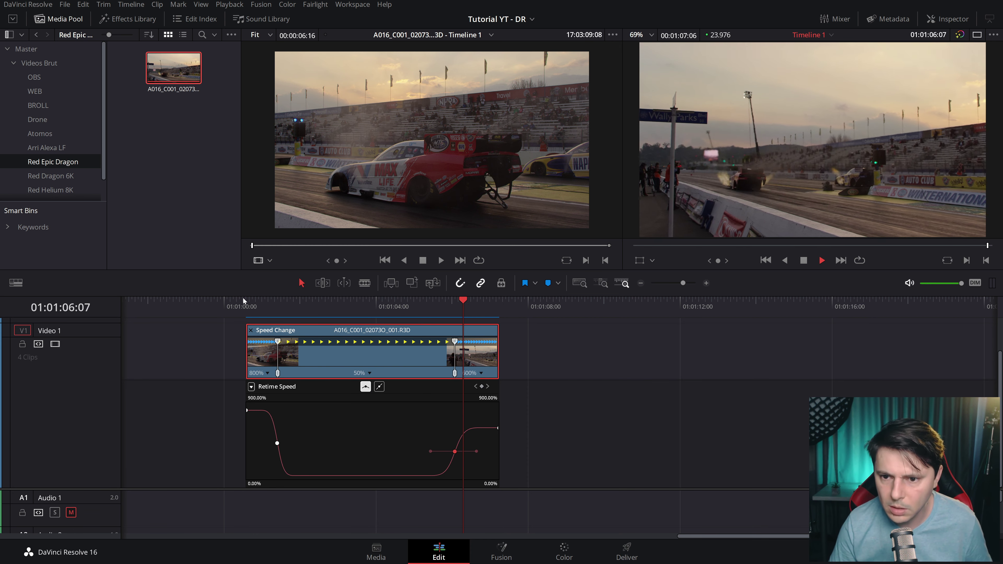
pyautogui.click(253, 308)
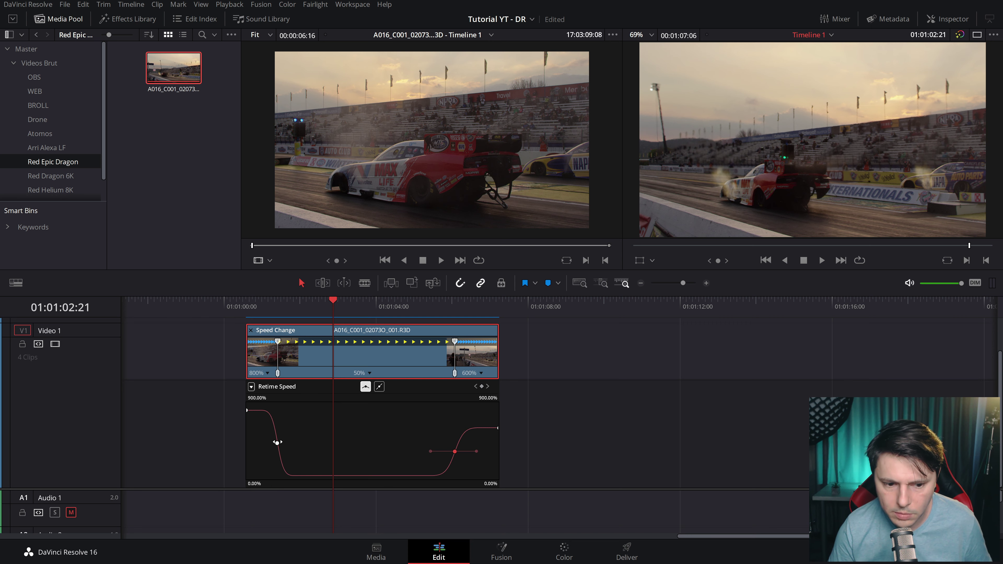
# Lengthen the first speed change's easing, replay to check, and hide the retime curve.
pyautogui.moveTo(292, 443); pyautogui.dragTo(306, 443)
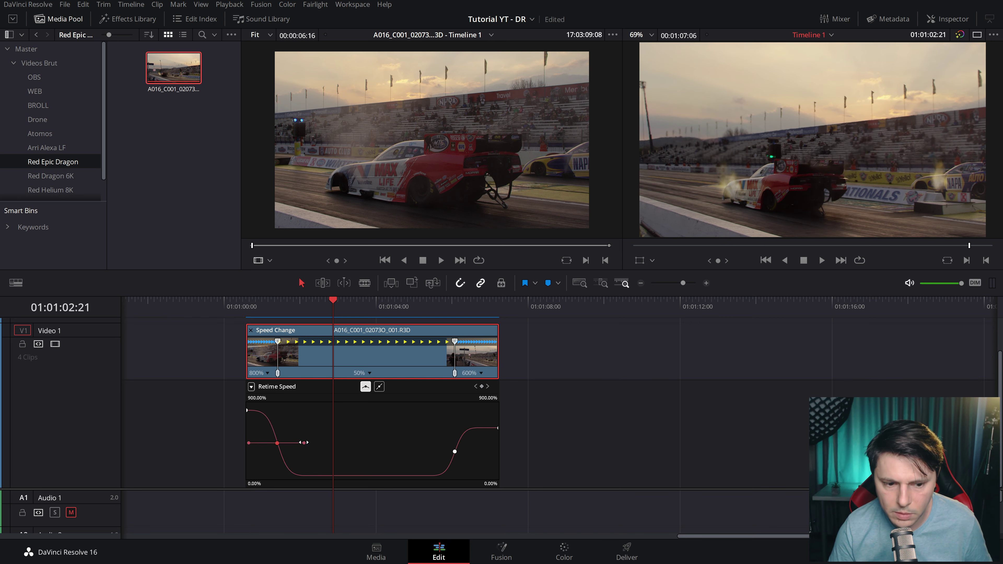
pyautogui.press('f')
pyautogui.click(247, 307)
pyautogui.press('space')
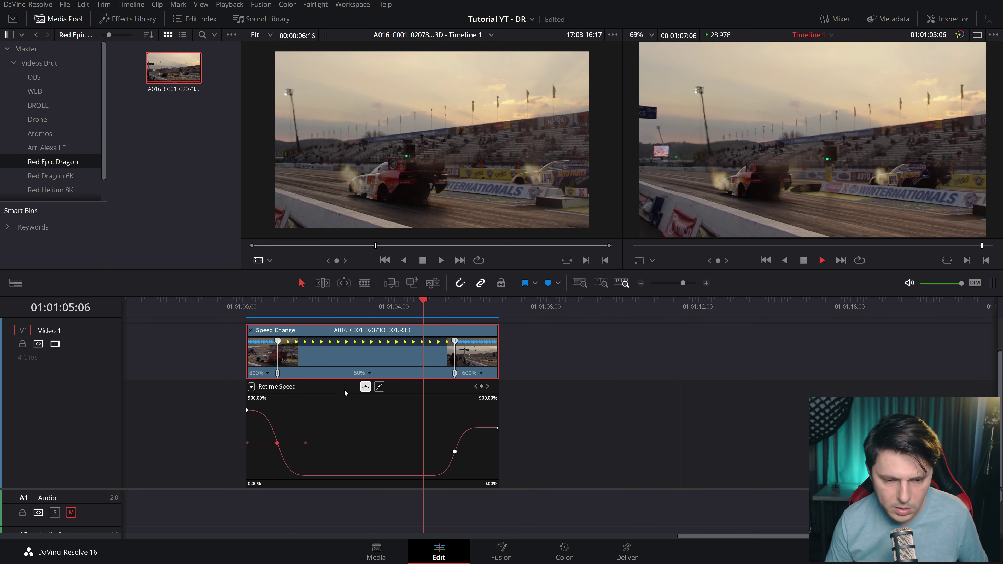
pyautogui.press('space')
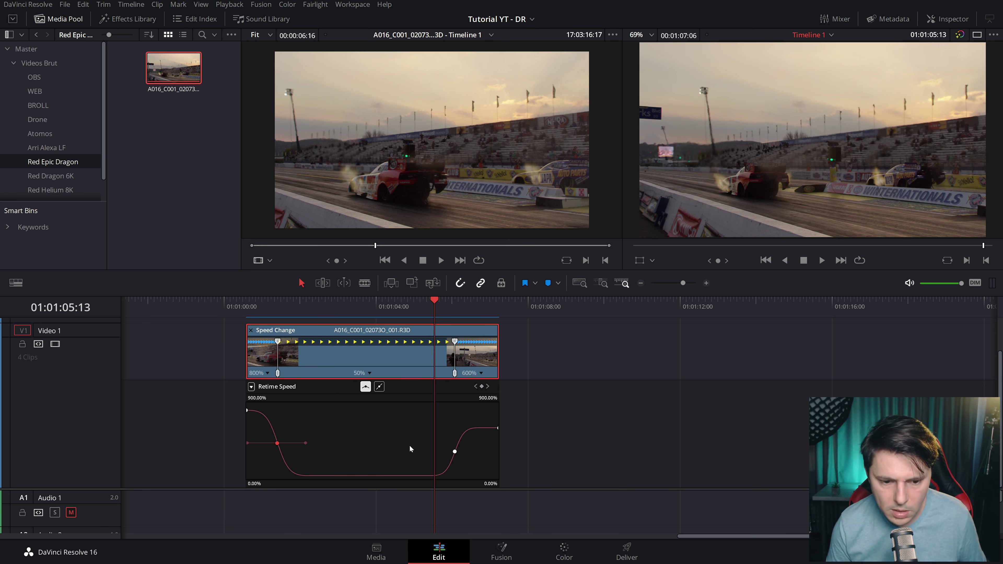
pyautogui.rightClick(406, 432)
pyautogui.click(440, 313)
pyautogui.moveTo(98, 487); pyautogui.dragTo(108, 428)
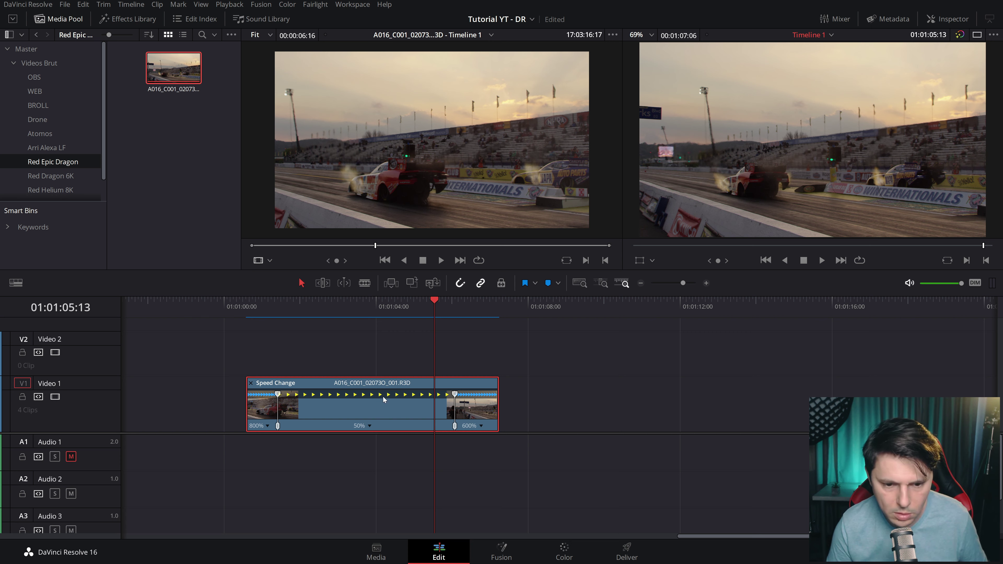
# Hide the speed controls and play the finished drag-racing speed ramp.
pyautogui.hotkey('ctrl', 'r')
pyautogui.click(246, 309)
pyautogui.press('space')
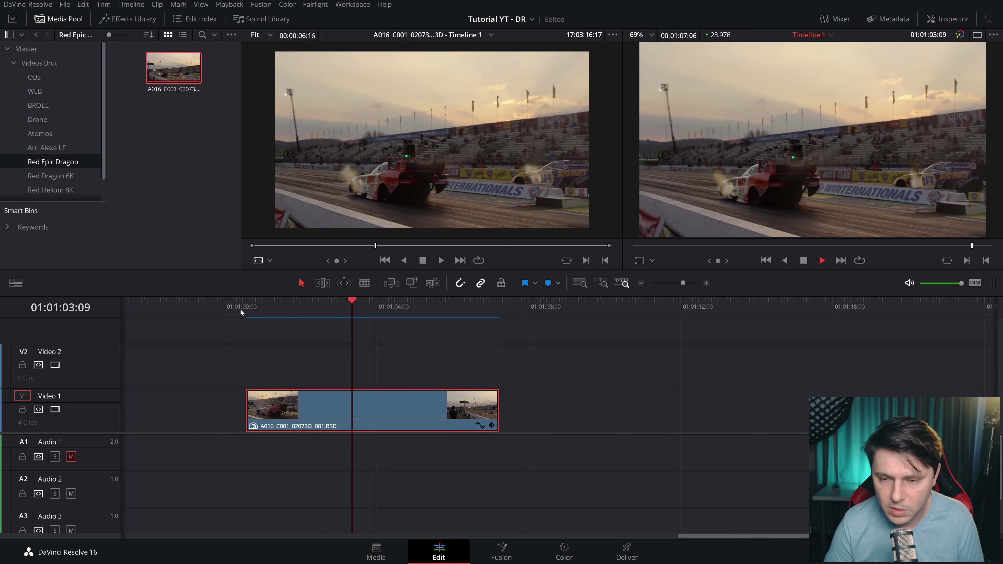
pyautogui.hotkey('ctrl', '-')
pyautogui.hotkey('ctrl', '-')
# Blade the NINJAV clip at 01:00:37:03 and show retime controls on its second half.
pyautogui.moveTo(288, 308); pyautogui.dragTo(278, 308)
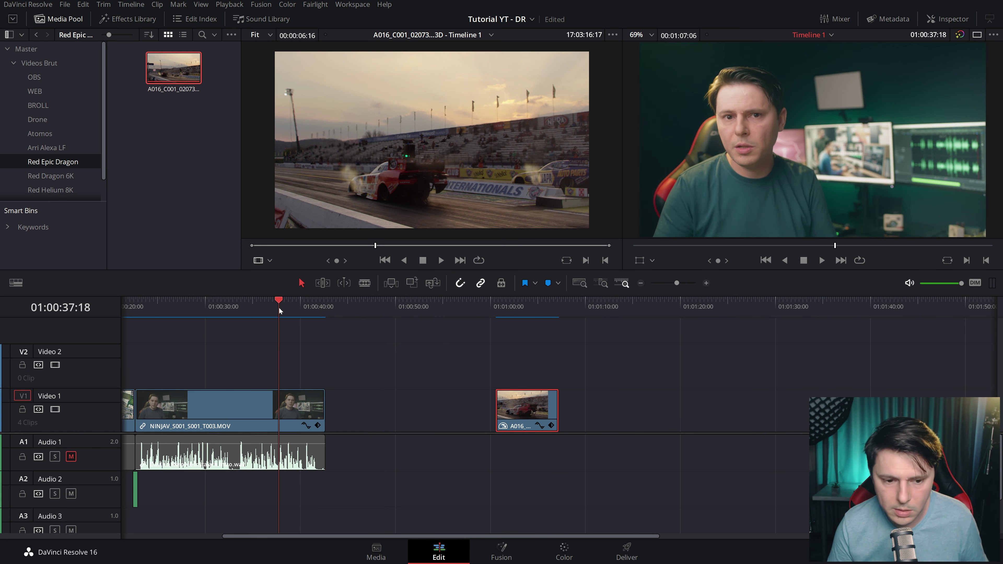
pyautogui.hotkey('ctrl', '=')
pyautogui.hotkey('ctrl', '=')
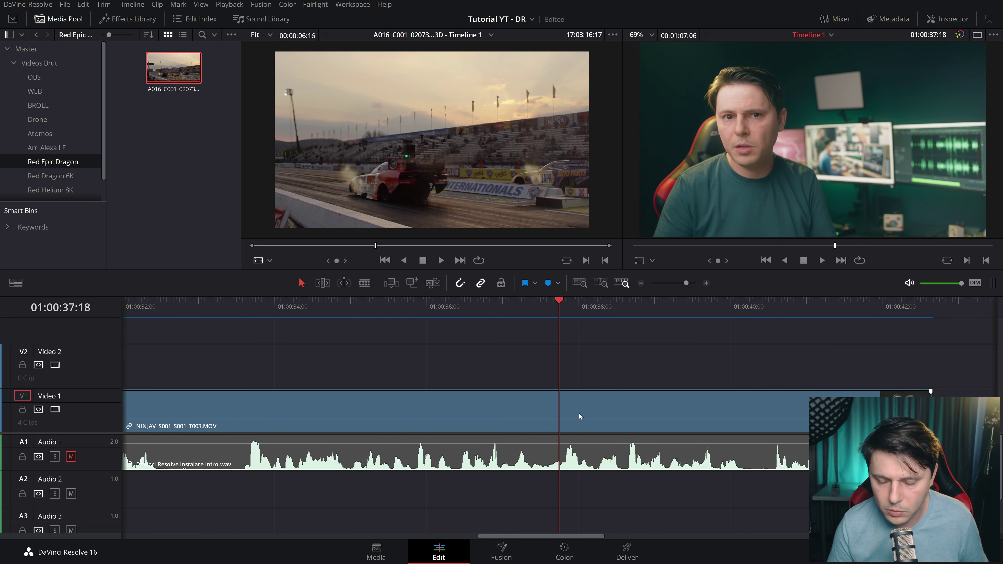
pyautogui.moveTo(557, 318); pyautogui.dragTo(514, 344)
pyautogui.press('b')
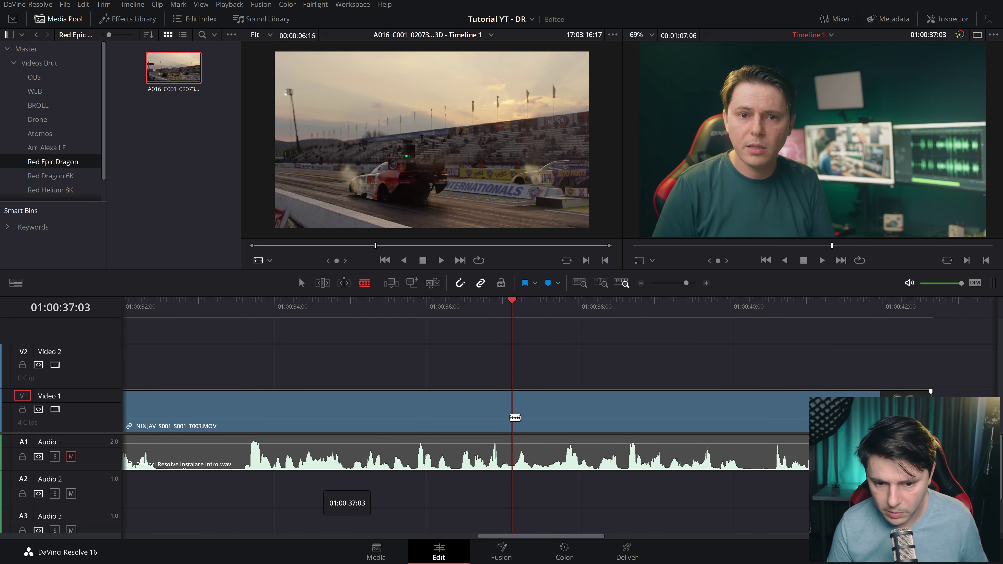
pyautogui.click(516, 414)
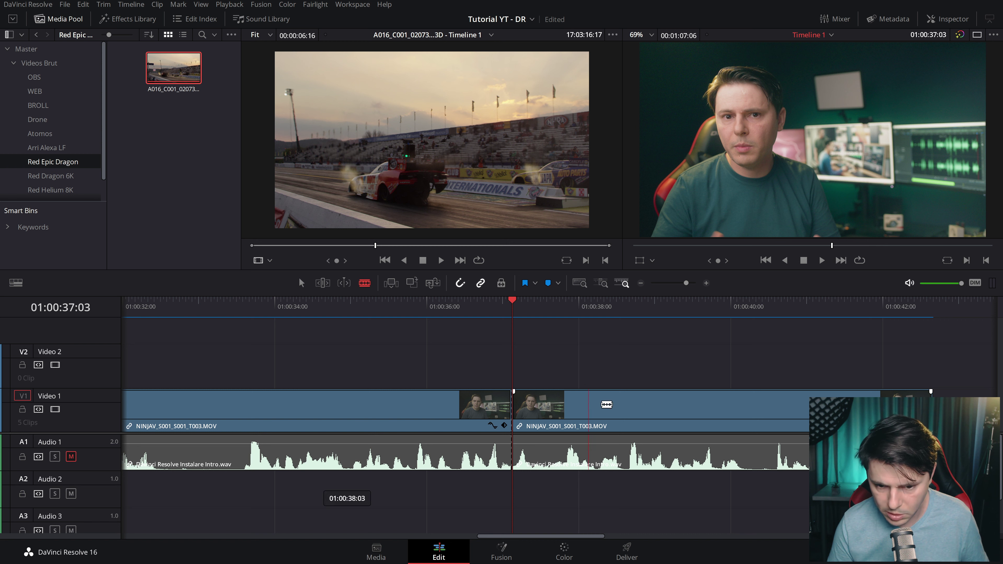
pyautogui.press('a')
pyautogui.press('space')
pyautogui.press('space')
pyautogui.click(618, 407)
pyautogui.hotkey('ctrl', 'r')
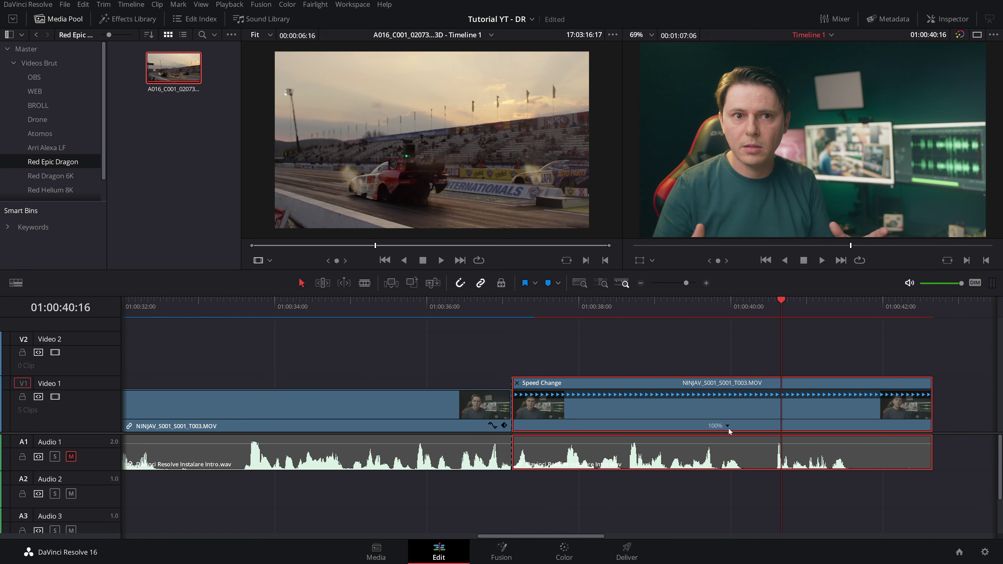
# Slow the NINJAV clip's second half from 100% to 50% and play it back.
pyautogui.click(728, 426)
pyautogui.moveTo(767, 467)
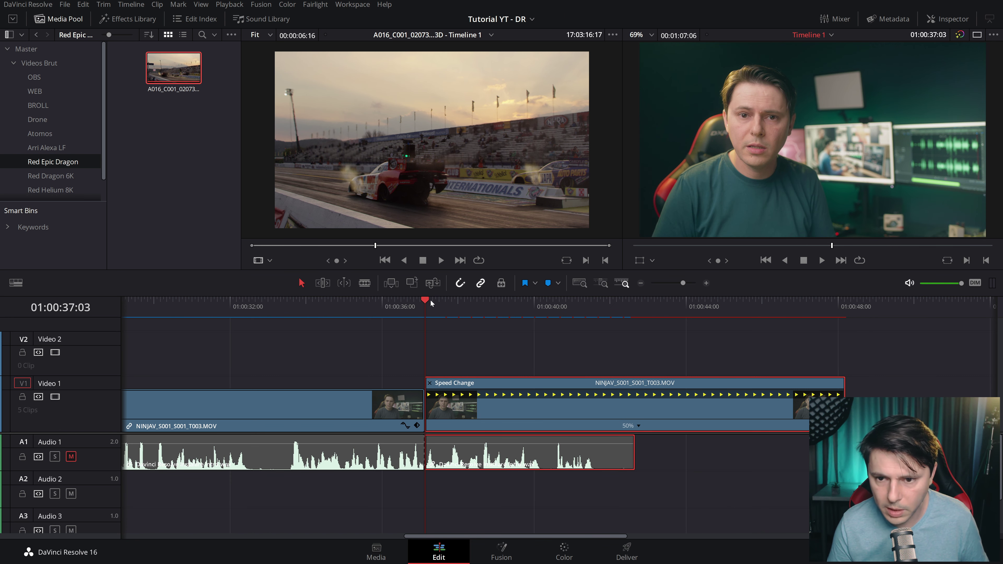
pyautogui.press('space')
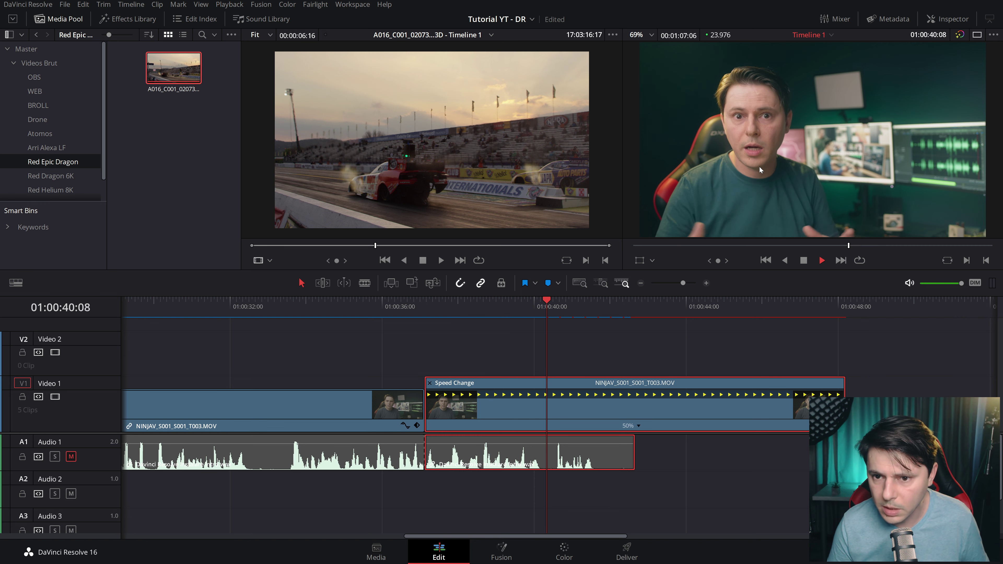
pyautogui.click(433, 306)
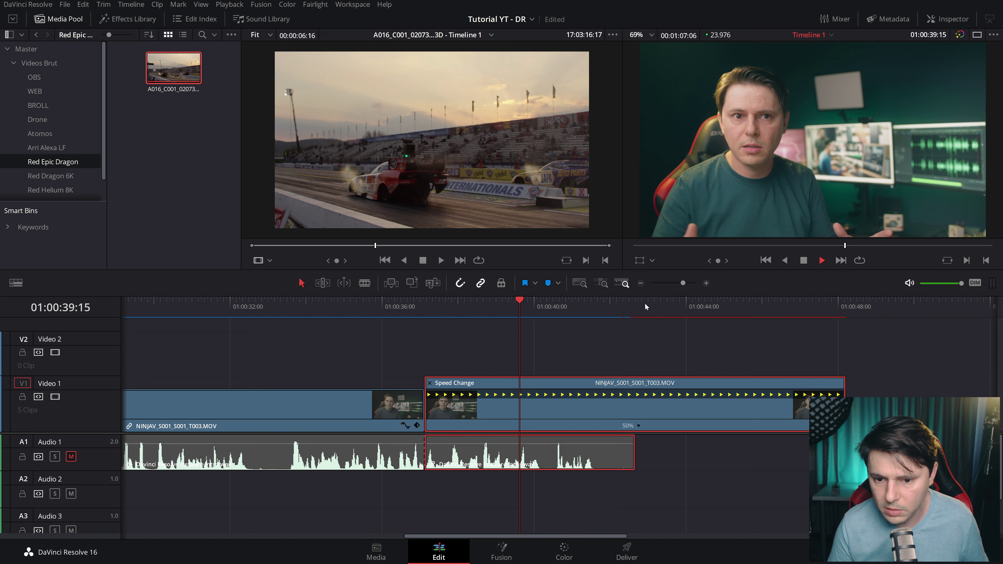
pyautogui.press('space')
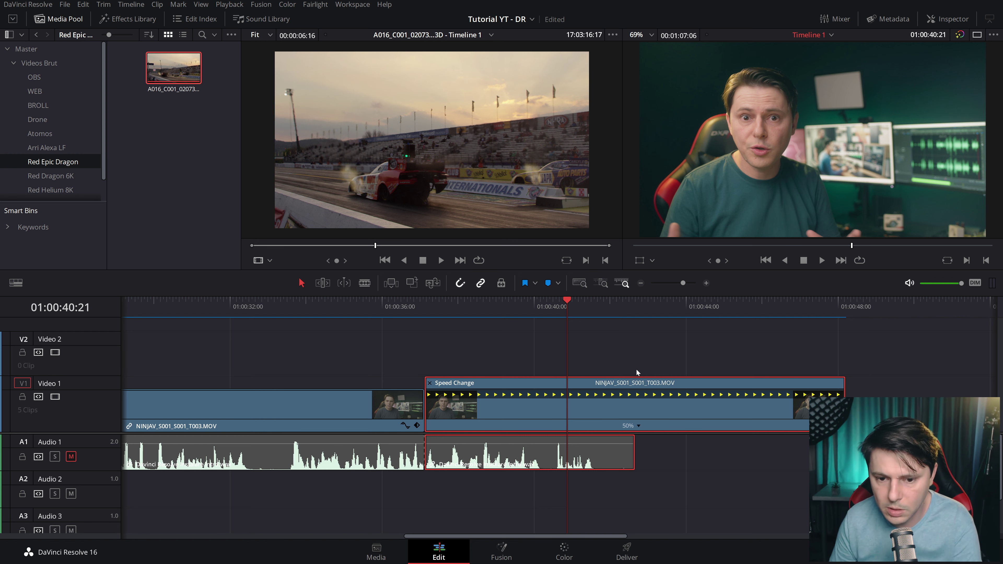
# Set the NINJAV segment's Retime Process to Optical Flow in the Inspector and preview it.
pyautogui.click(949, 20)
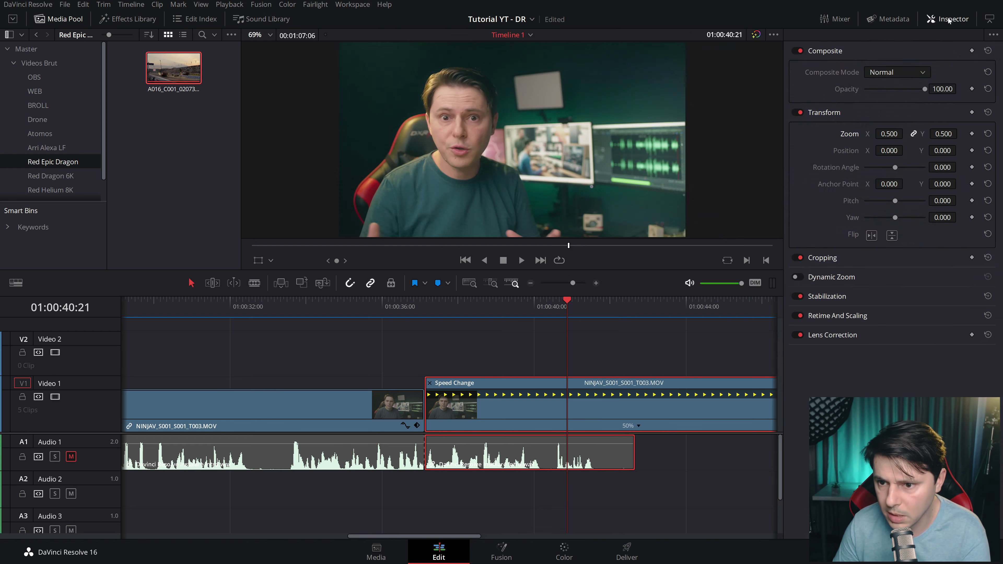
pyautogui.click(838, 316)
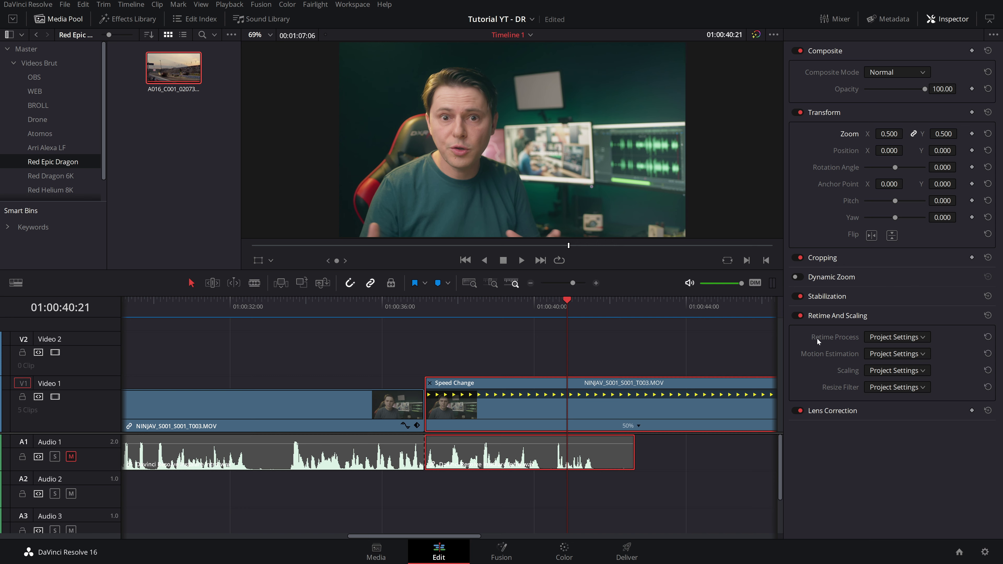
pyautogui.click(897, 337)
pyautogui.click(898, 387)
pyautogui.click(432, 306)
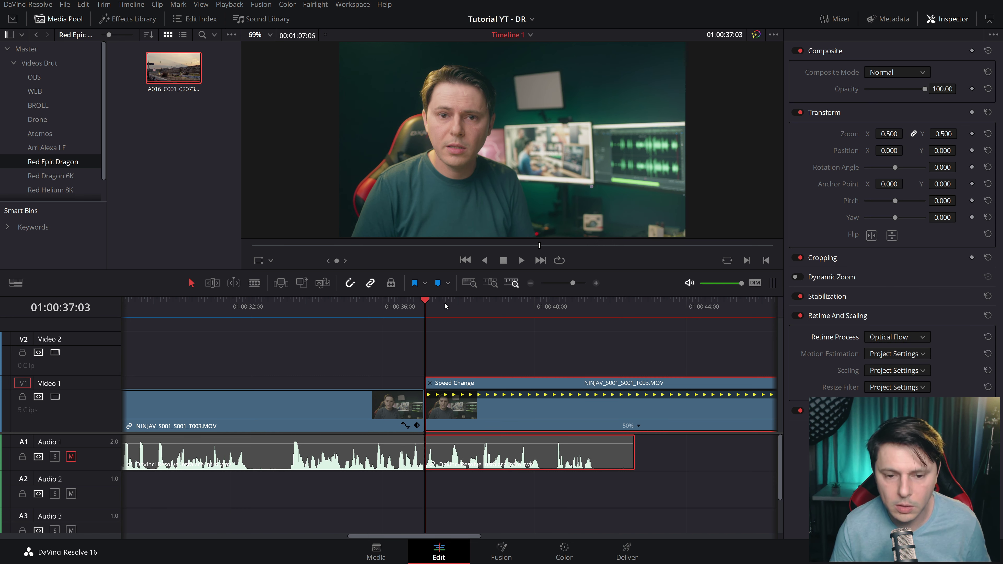
pyautogui.press('space')
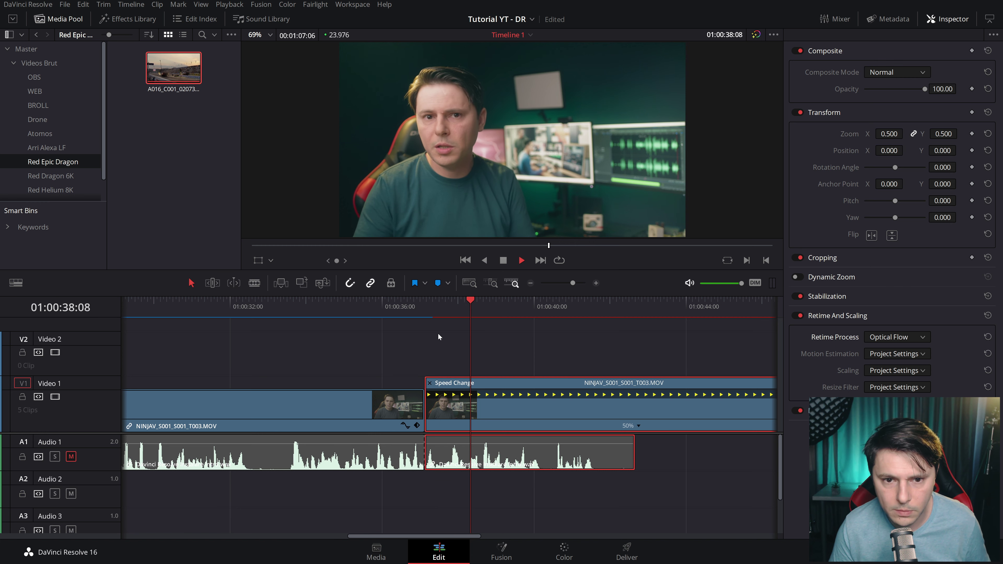
pyautogui.click(431, 311)
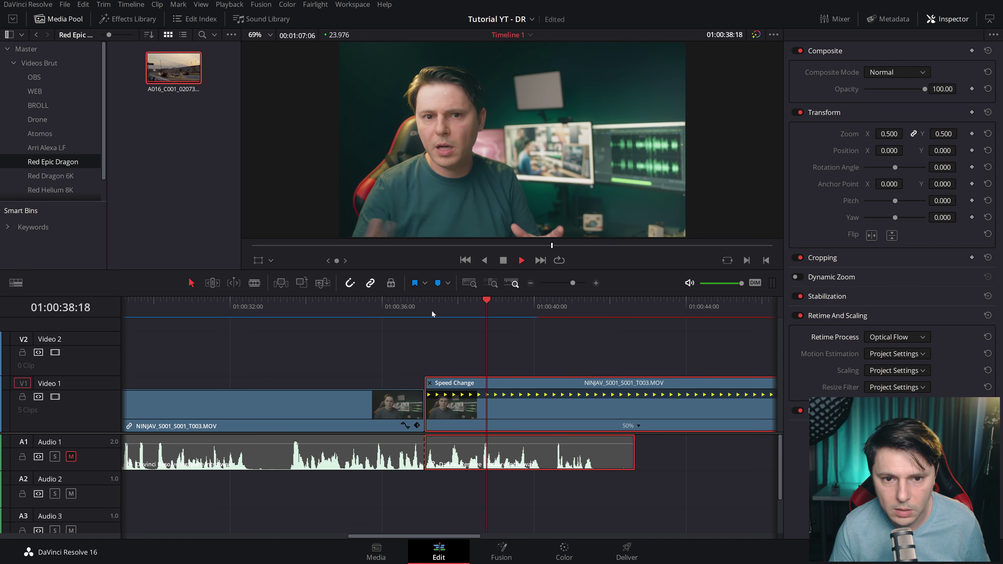
pyautogui.press('space')
pyautogui.press('space')
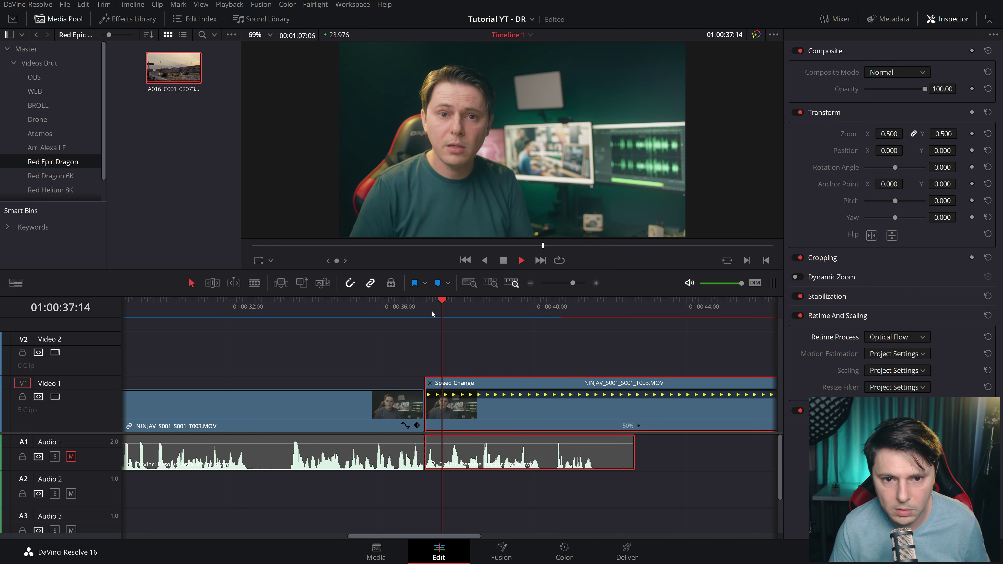
pyautogui.press('space')
pyautogui.press('space')
pyautogui.press('space')
# Switch Retime Process back to Project Settings and play the segment to compare.
pyautogui.click(895, 336)
pyautogui.click(895, 350)
pyautogui.moveTo(453, 300); pyautogui.dragTo(430, 314)
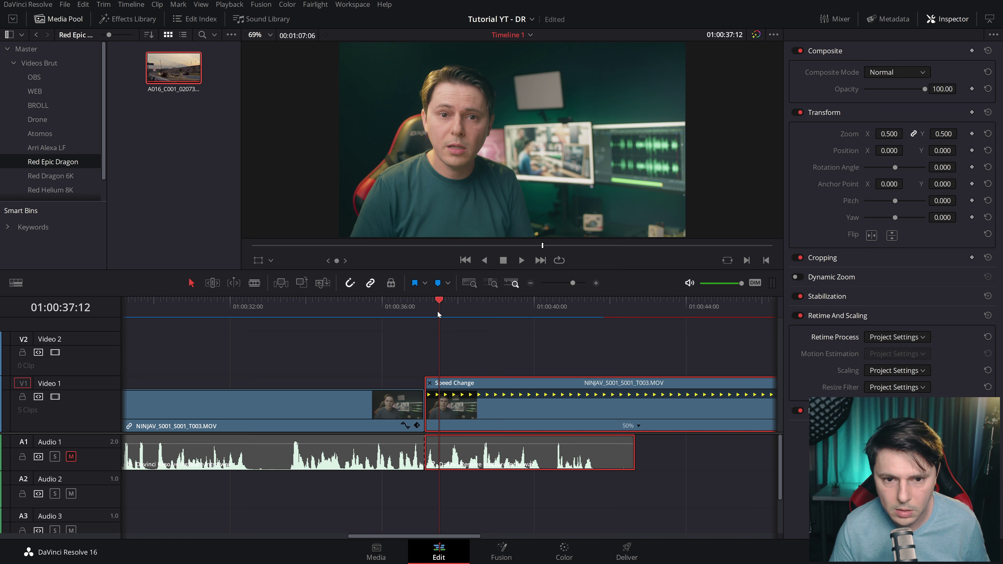
pyautogui.press('space')
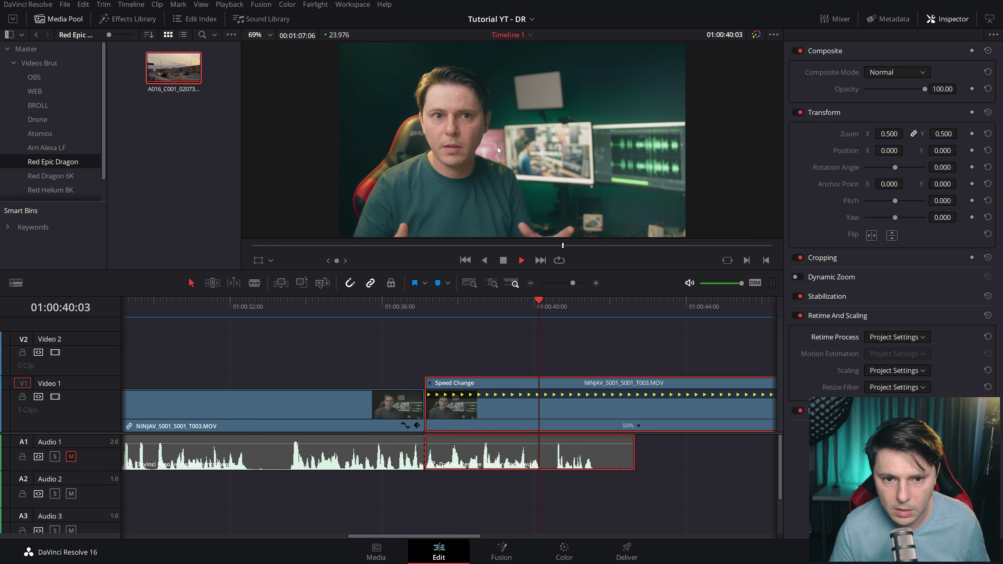
pyautogui.press('space')
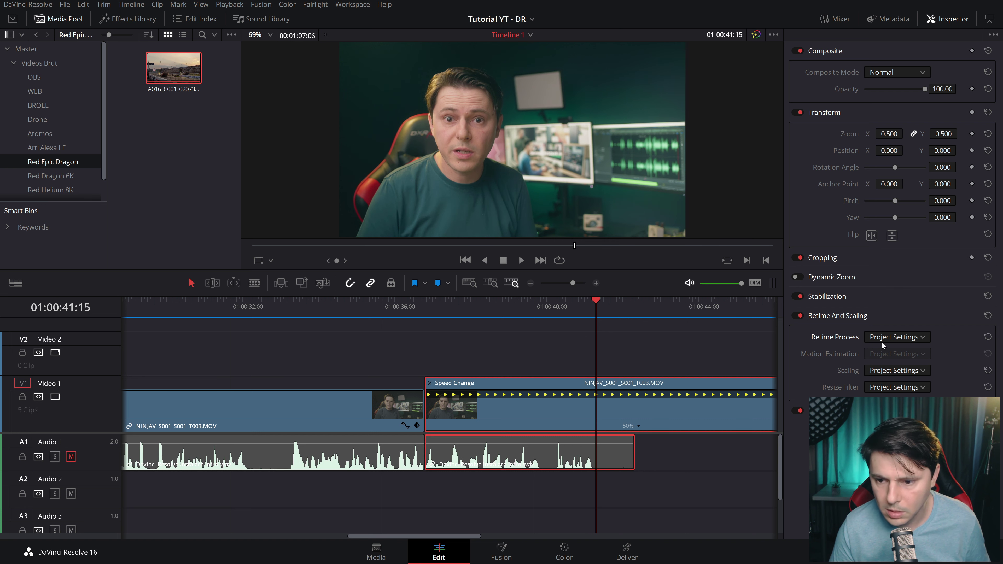
# Restore Optical Flow as the Retime Process and replay the smoother slow motion.
pyautogui.click(899, 337)
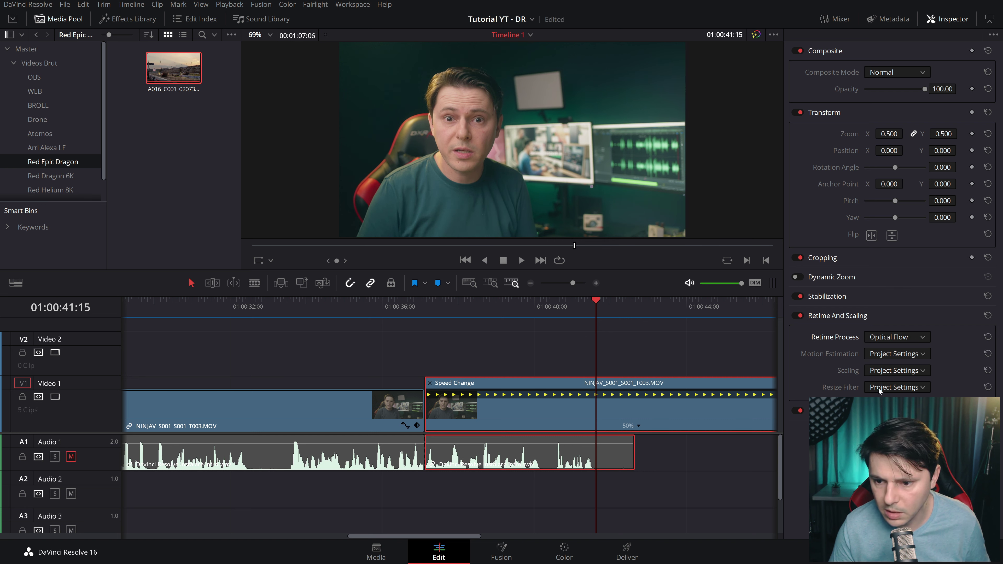
pyautogui.click(894, 385)
pyautogui.click(425, 306)
pyautogui.press('space')
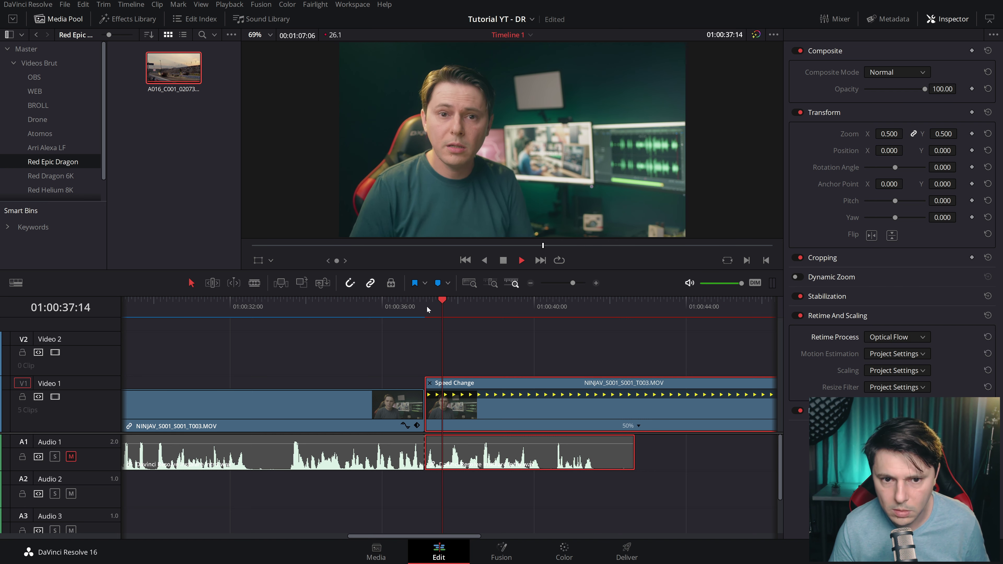
pyautogui.click(435, 303)
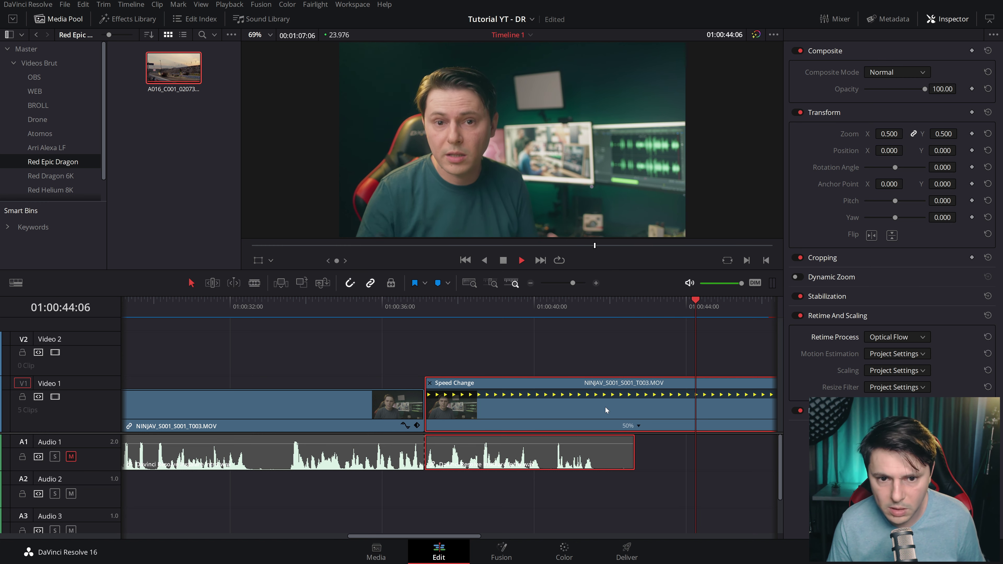
pyautogui.press('space')
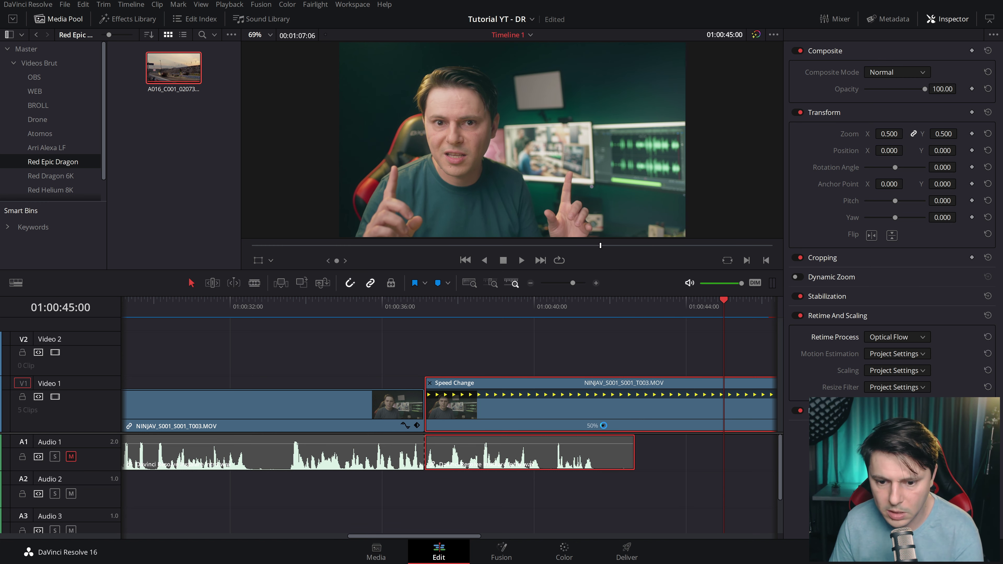
# Change the NINJAV segment's speed from 50% to 25%.
pyautogui.click(602, 426)
pyautogui.moveTo(638, 466)
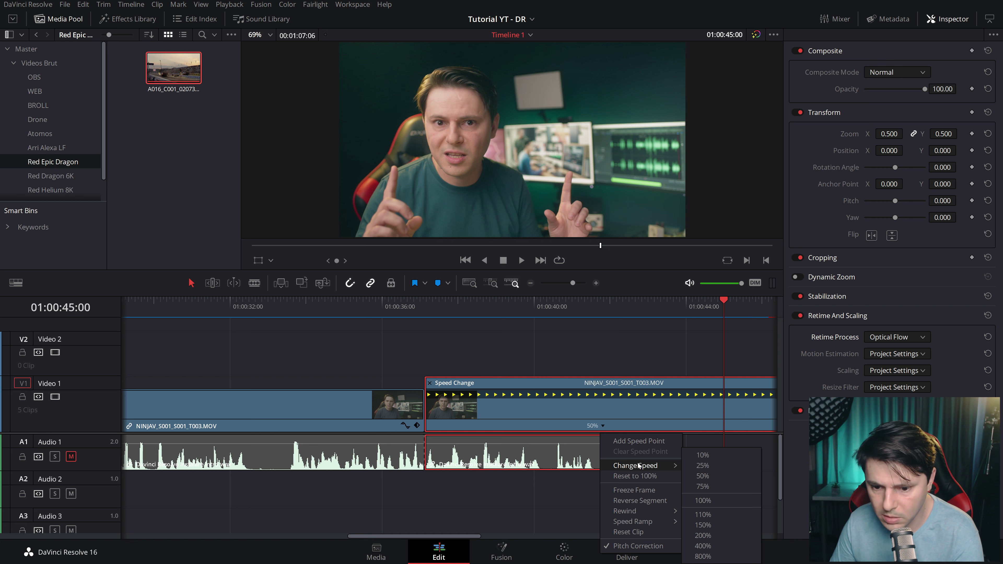
pyautogui.click(707, 466)
# Enlarge the viewer above the timeline and return the playhead to the segment start.
pyautogui.click(433, 314)
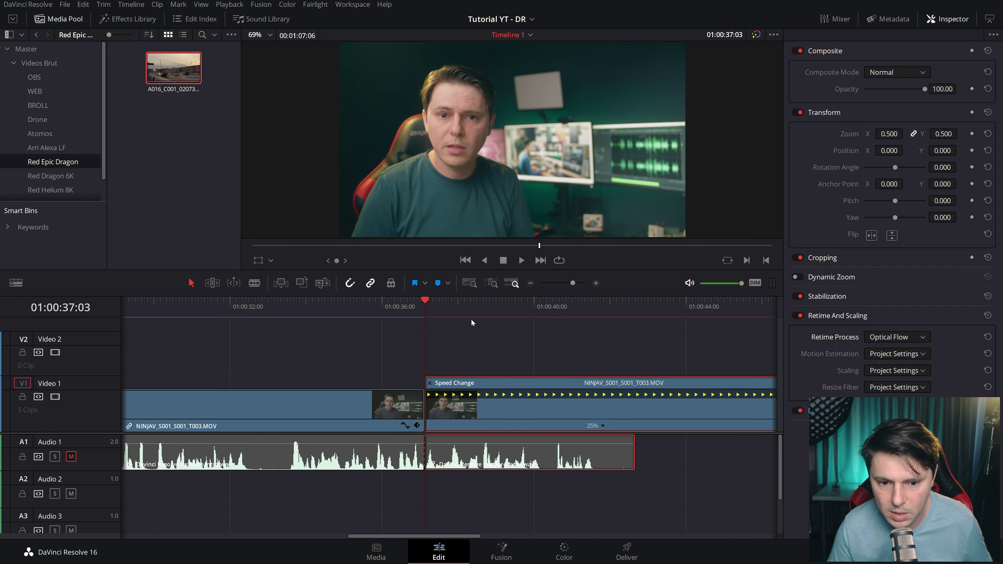
pyautogui.moveTo(552, 270); pyautogui.dragTo(550, 412)
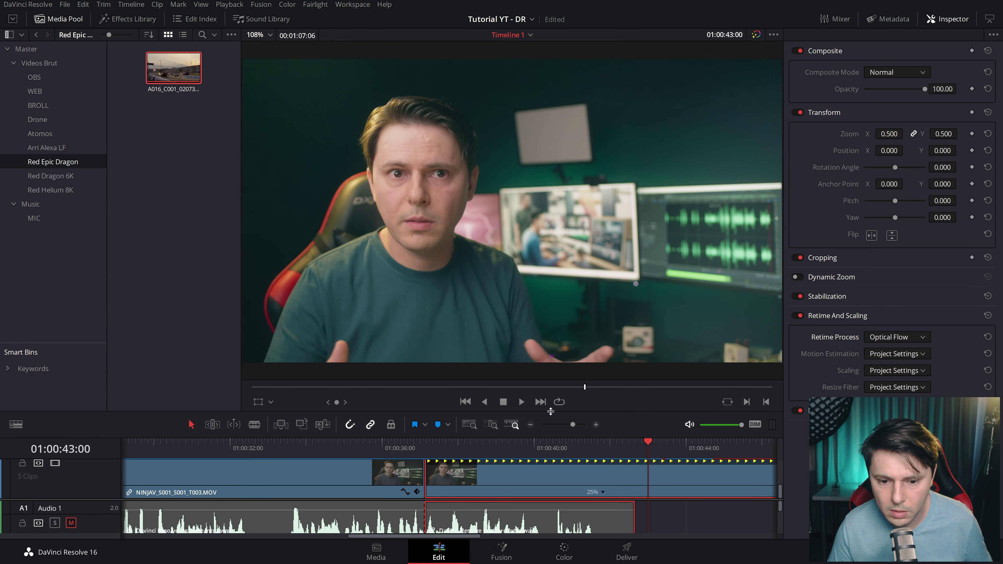
pyautogui.click(432, 450)
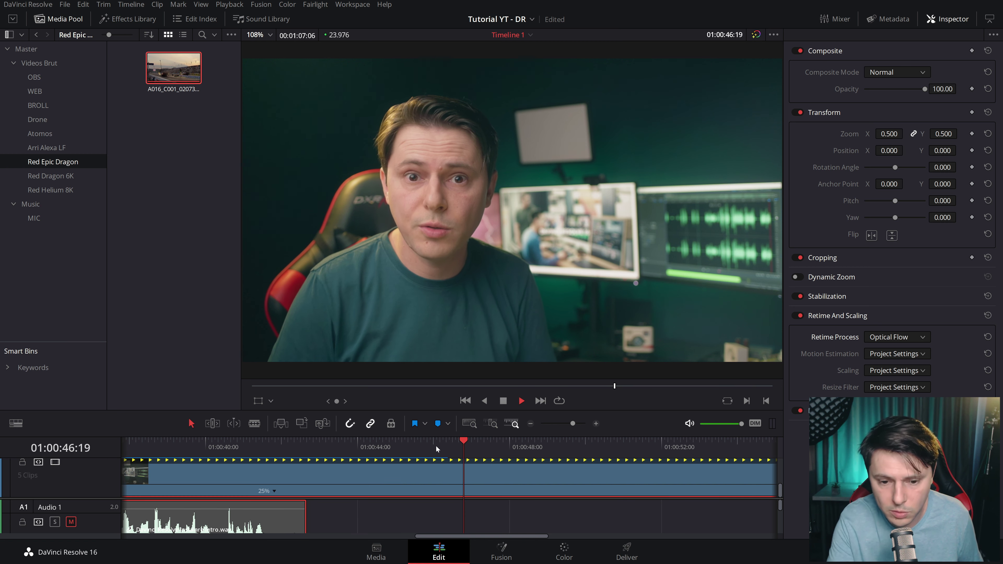
pyautogui.hotkey('ctrl', '-')
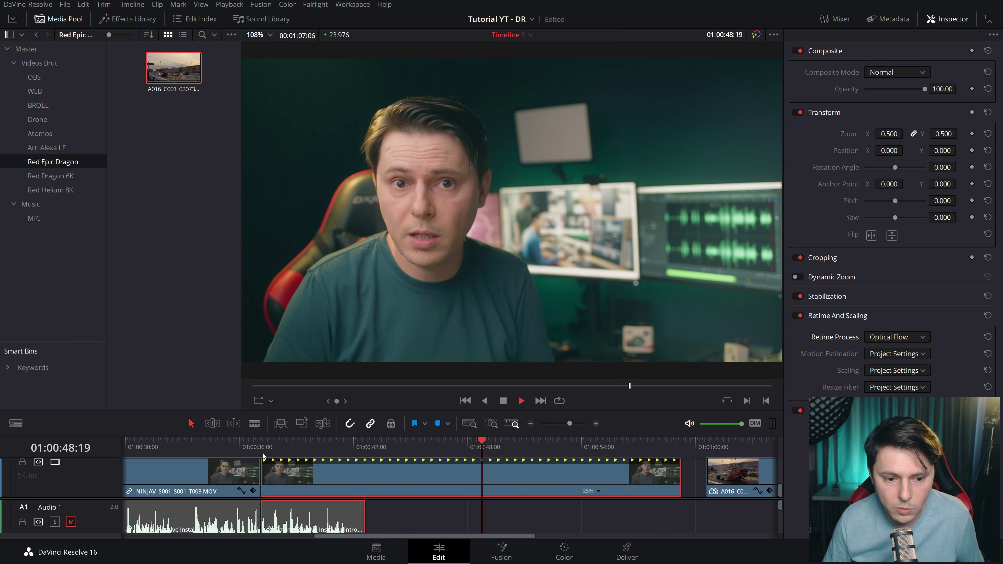
pyautogui.click(263, 454)
pyautogui.click(797, 315)
pyautogui.click(261, 447)
pyautogui.press('space')
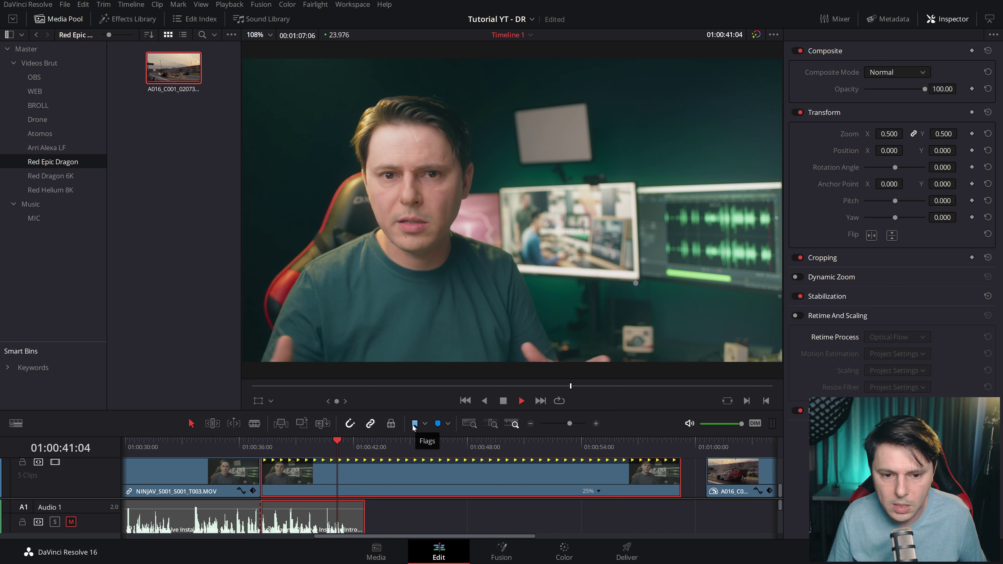
pyautogui.click(264, 450)
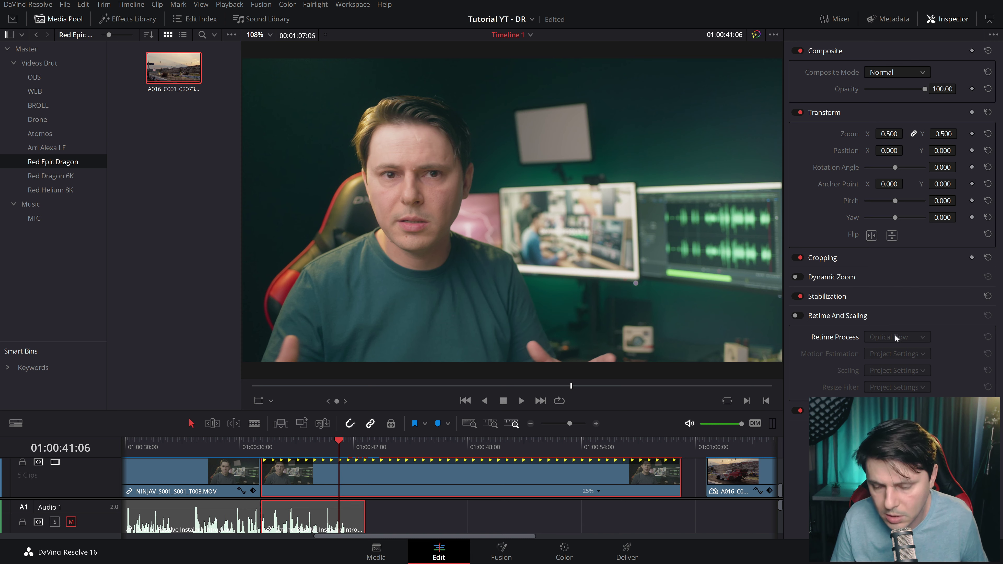
pyautogui.click(796, 316)
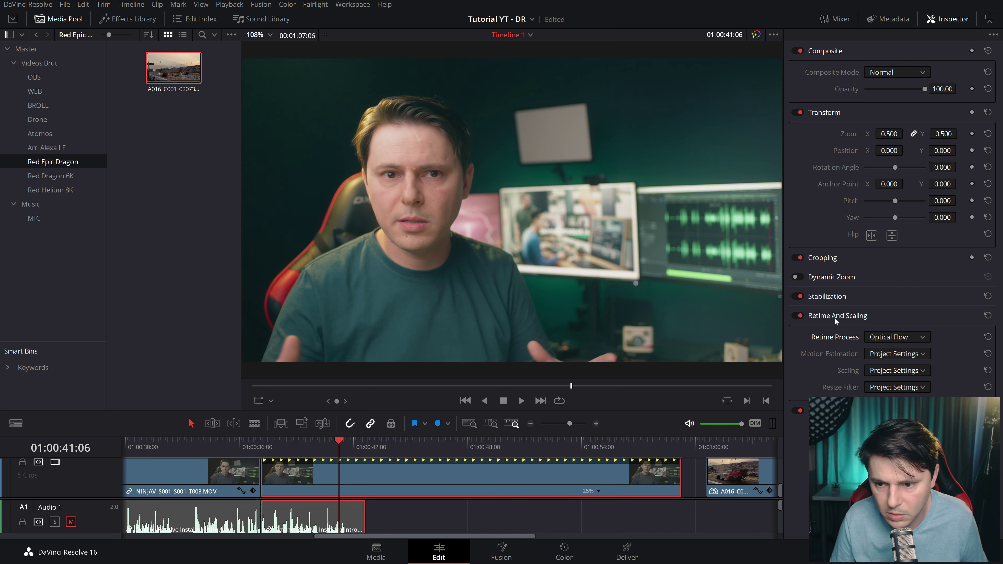
pyautogui.click(260, 442)
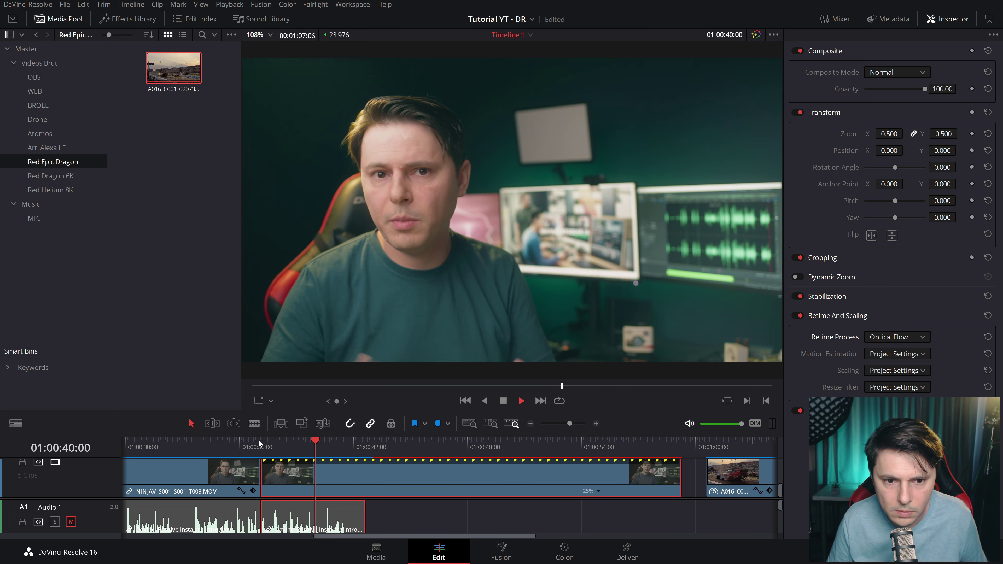
pyautogui.press('space')
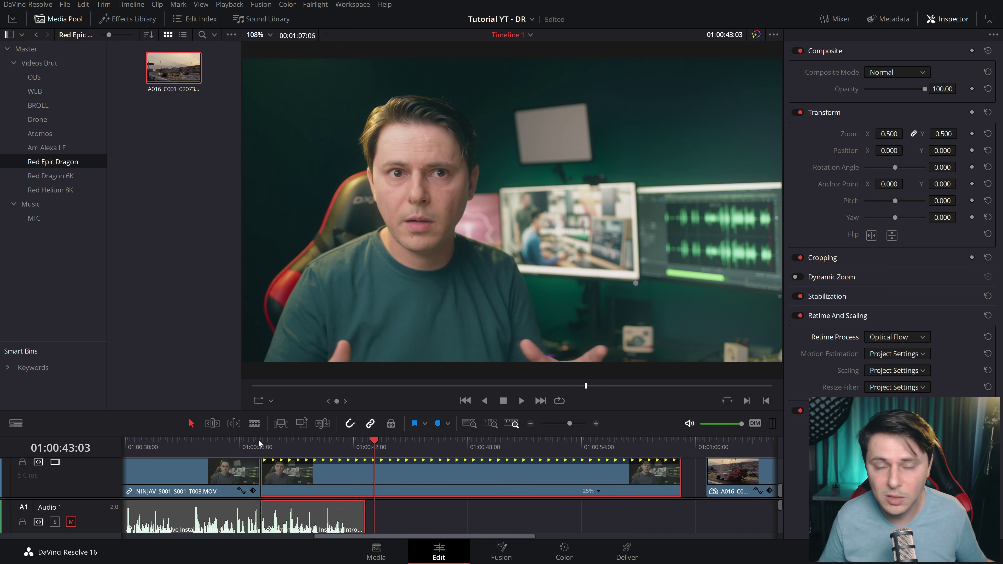